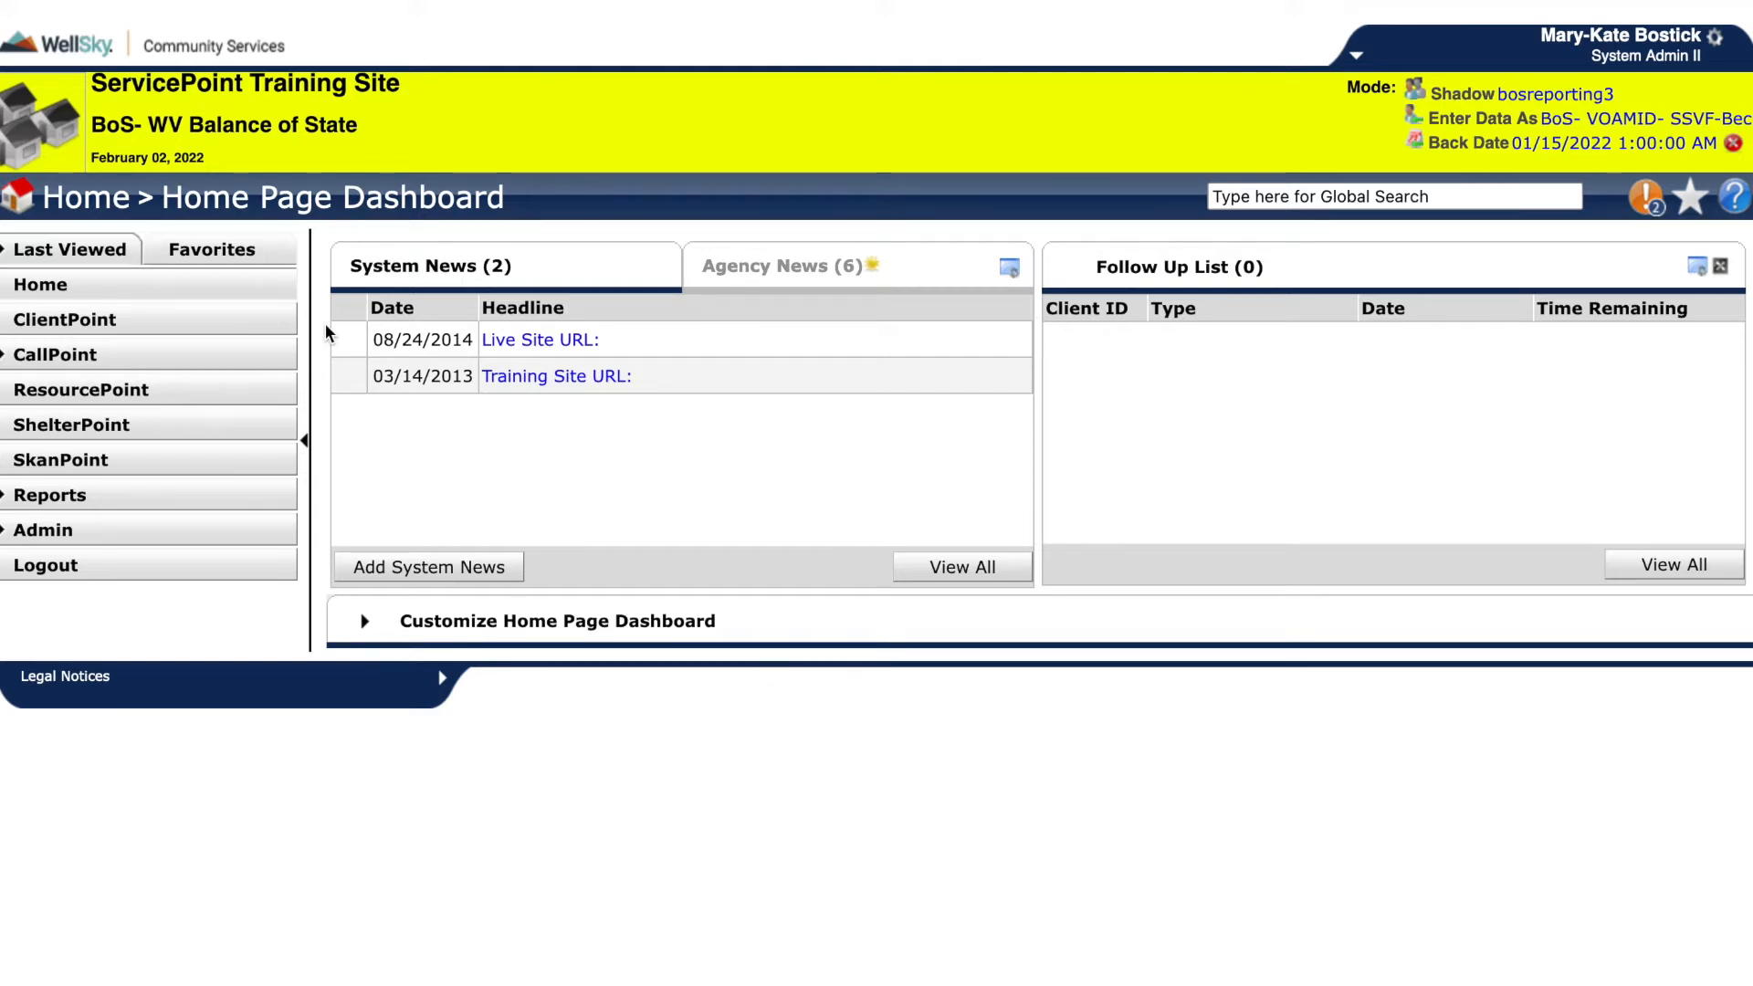
Open ClientPoint and go to the client's profile by entering their client ID number.
click(276, 333)
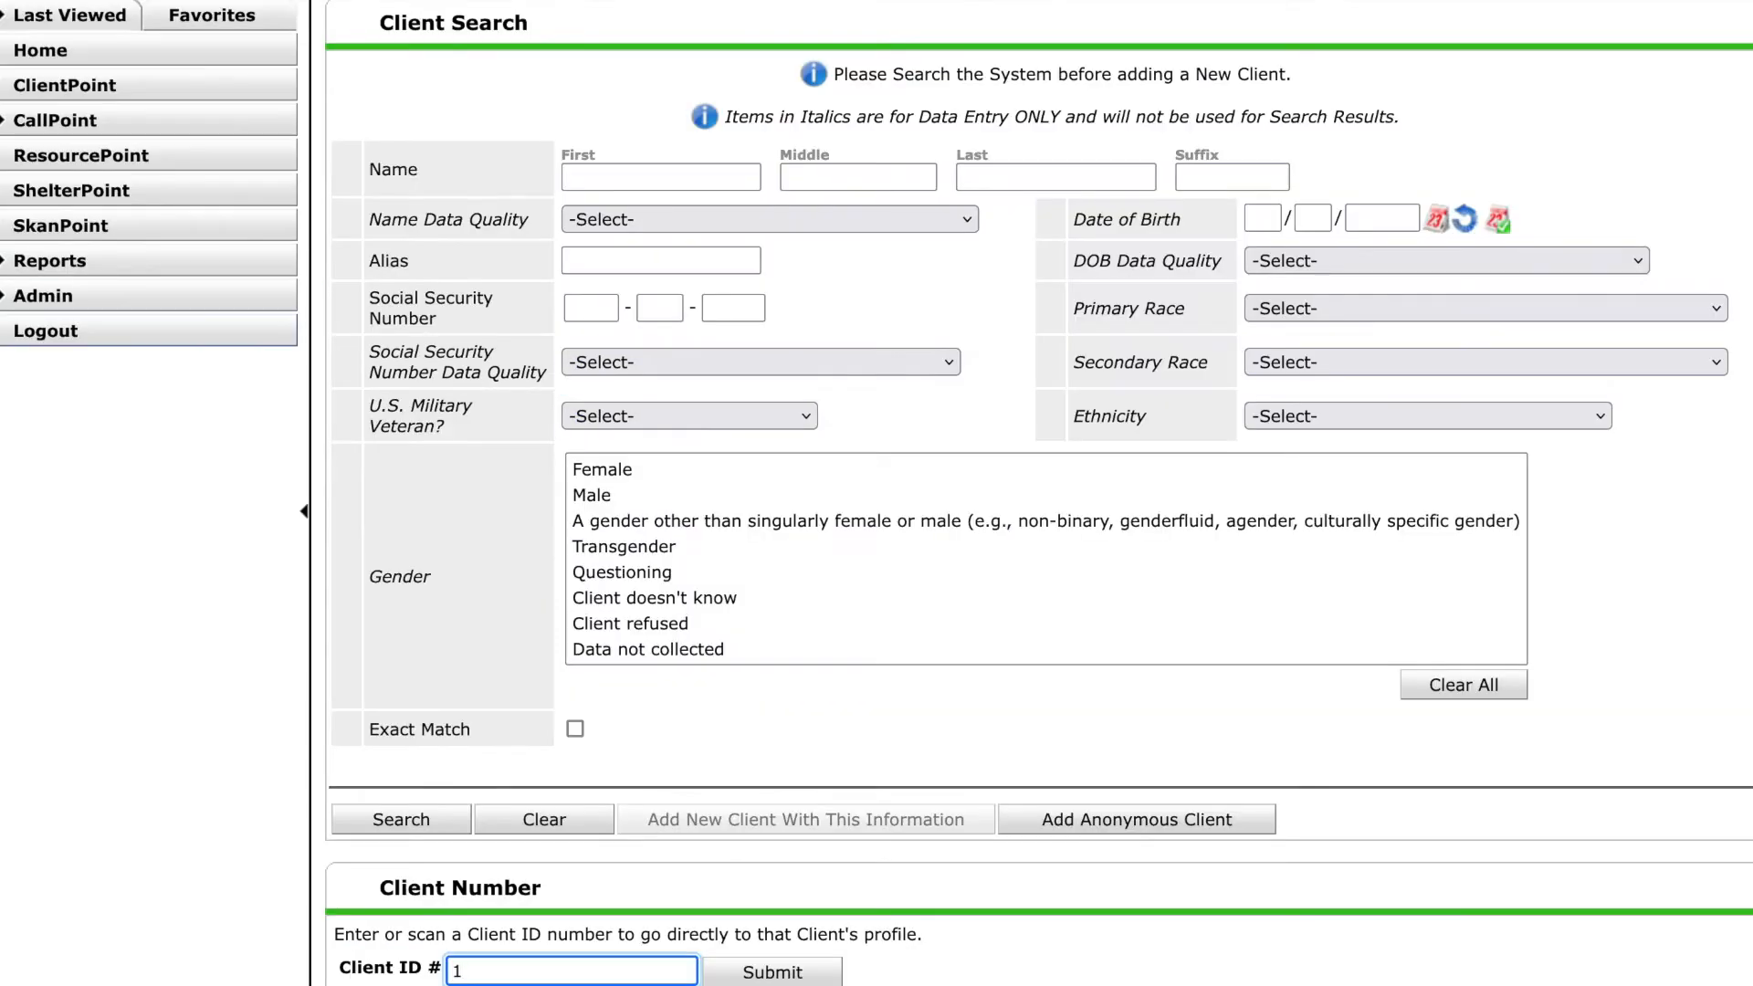
text(1)
key(Return)
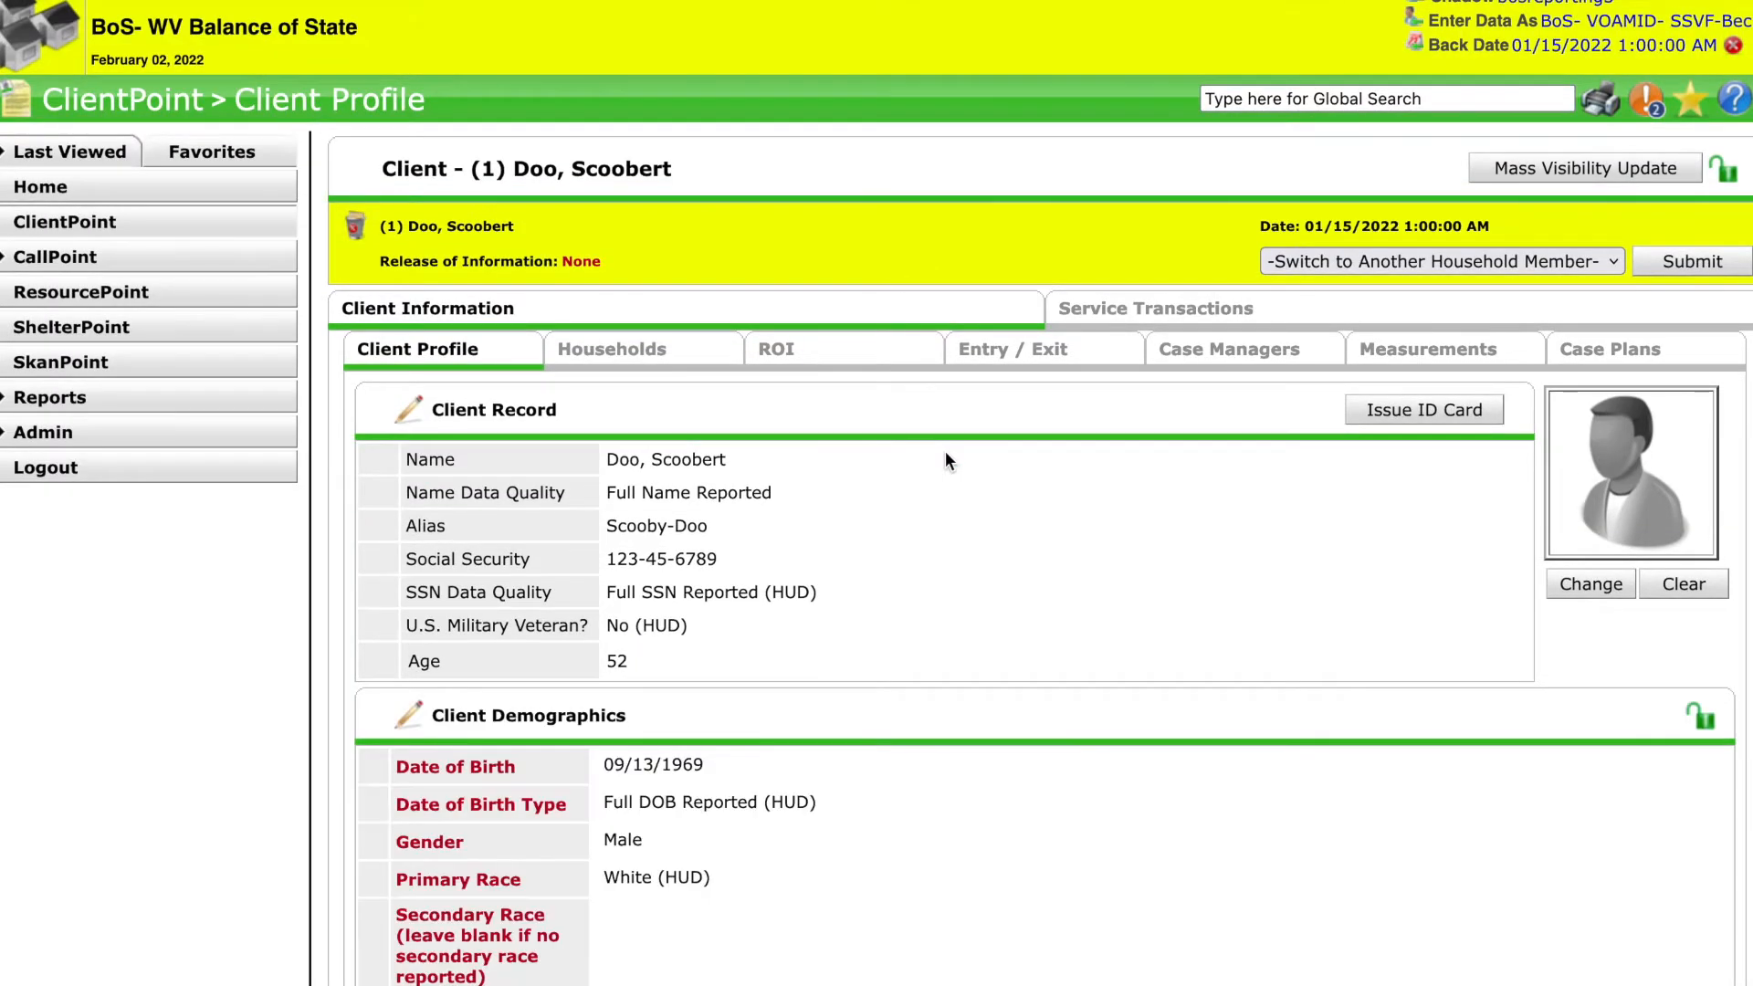
Start adding a new service from the client's Service Transactions dashboard.
click(1116, 310)
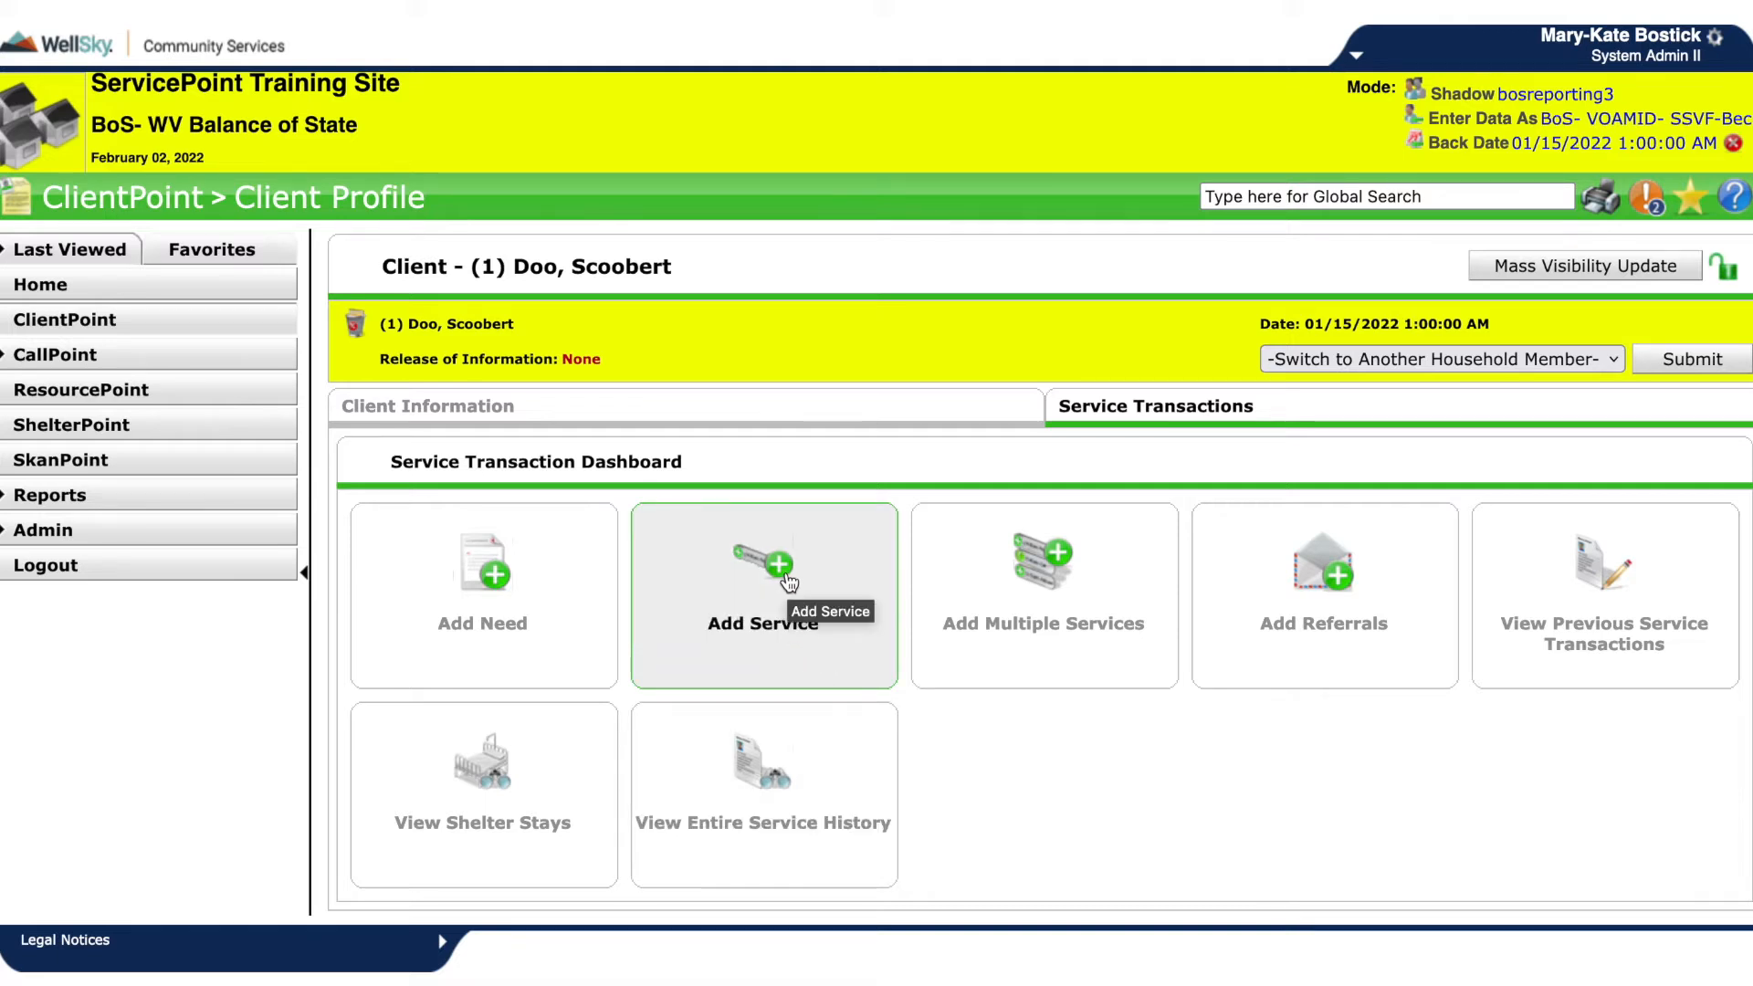
click(875, 673)
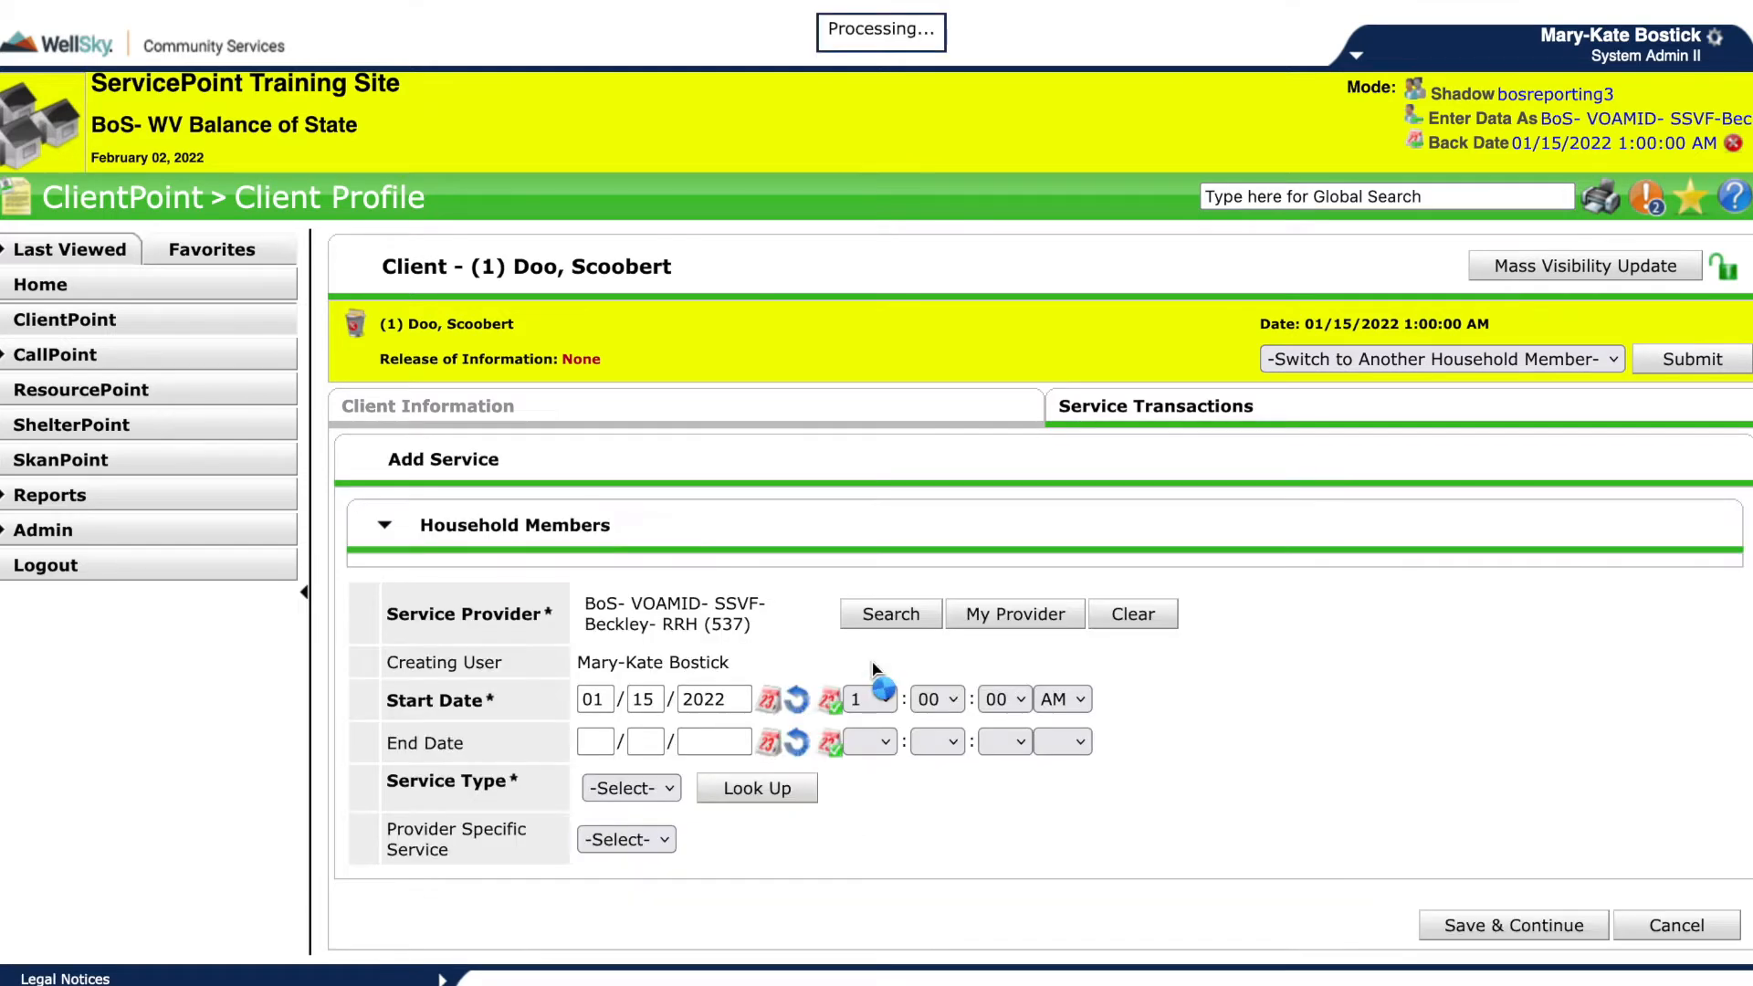
Include all household members in the new service.
scroll(873, 664, down, 1)
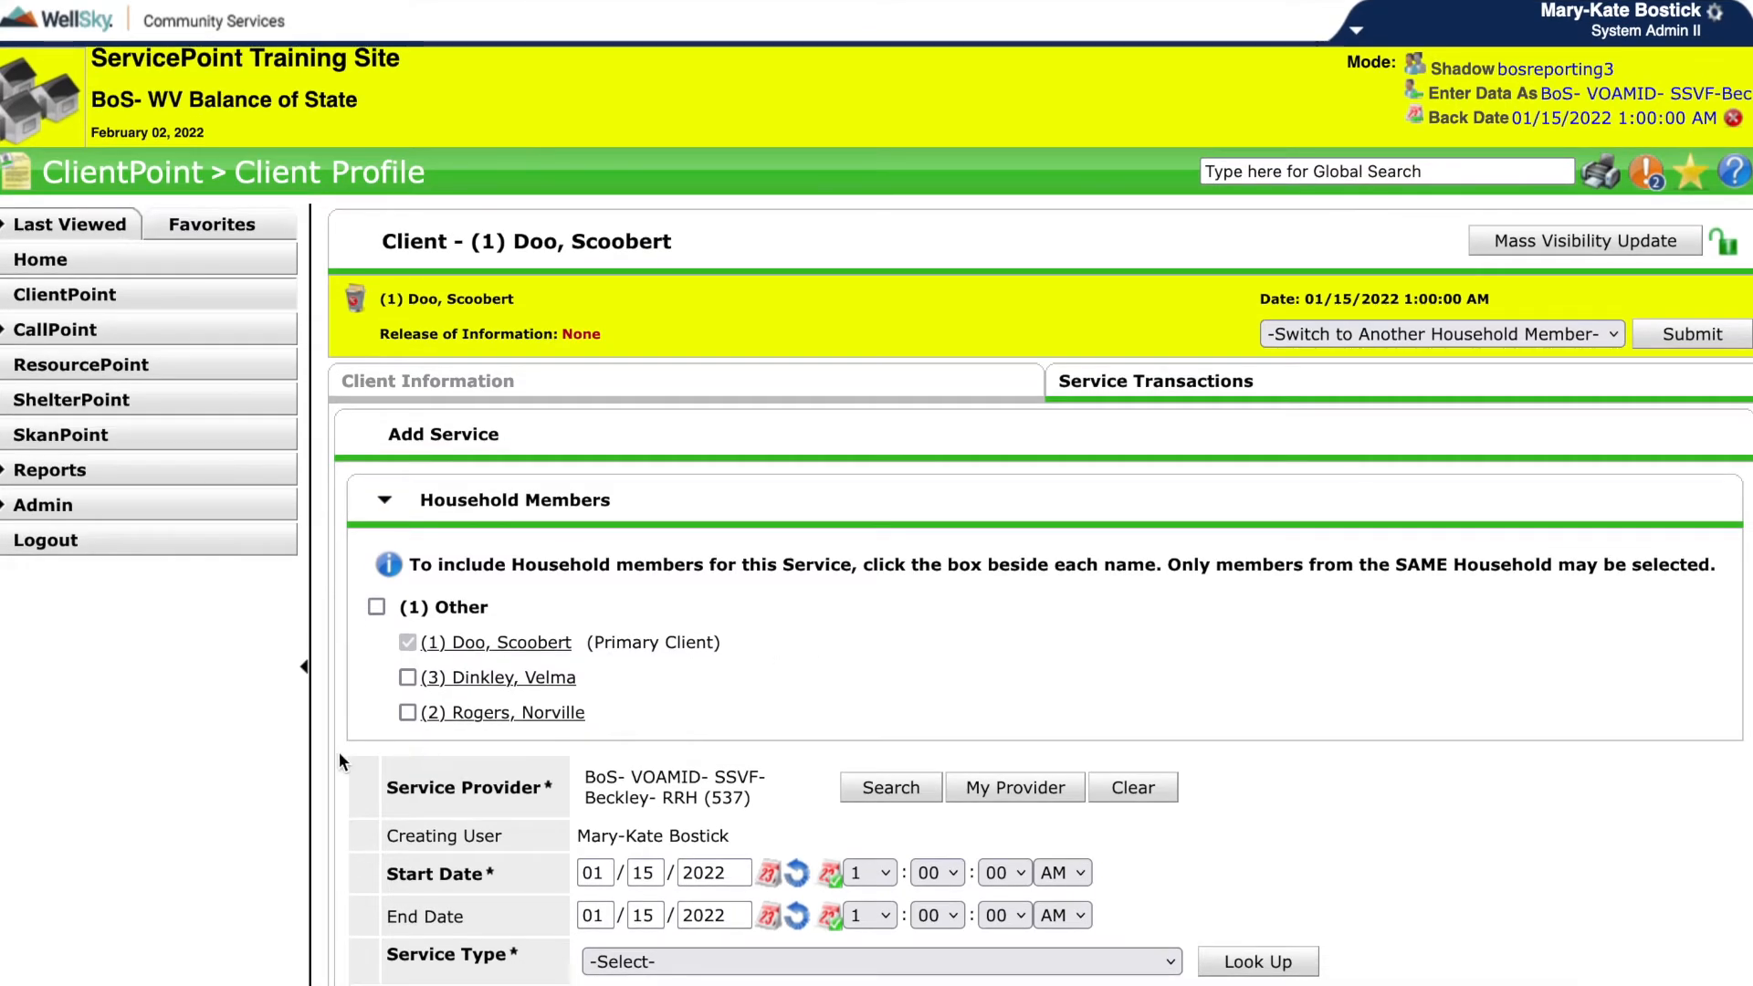
scroll(338, 753, down, 3)
scroll(337, 753, down, 2)
click(376, 408)
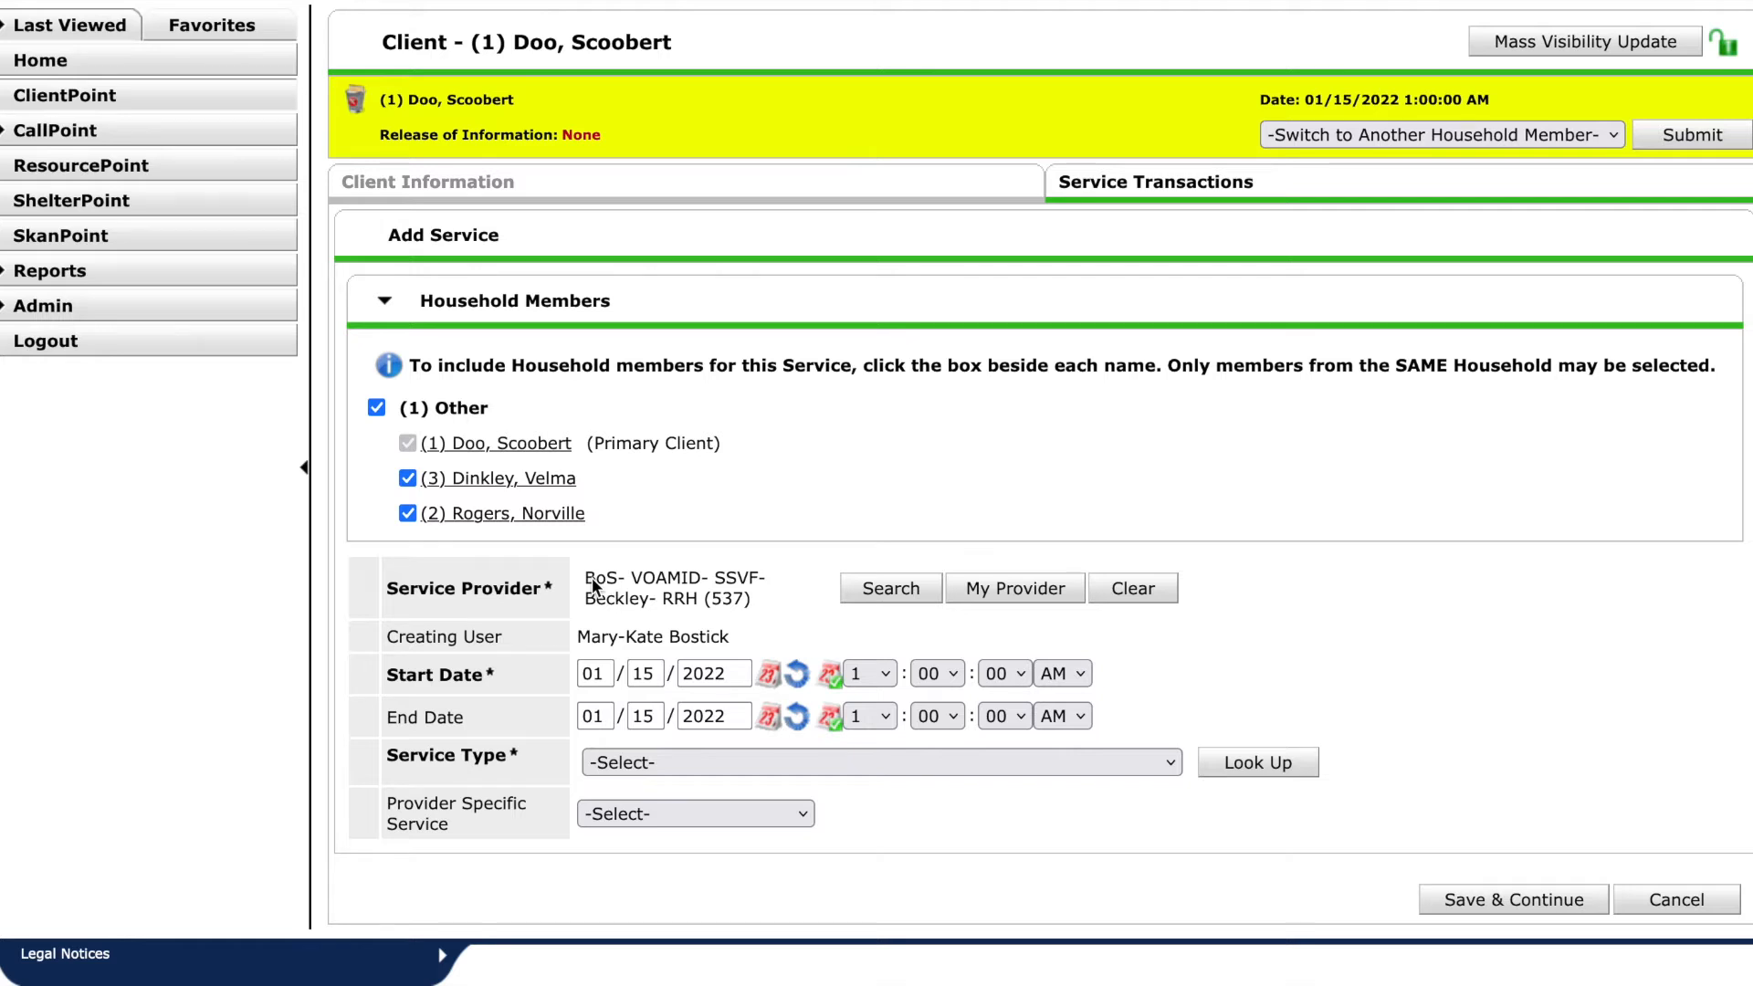
drag(585, 577, 1285, 582)
scroll(1285, 583, up, 1)
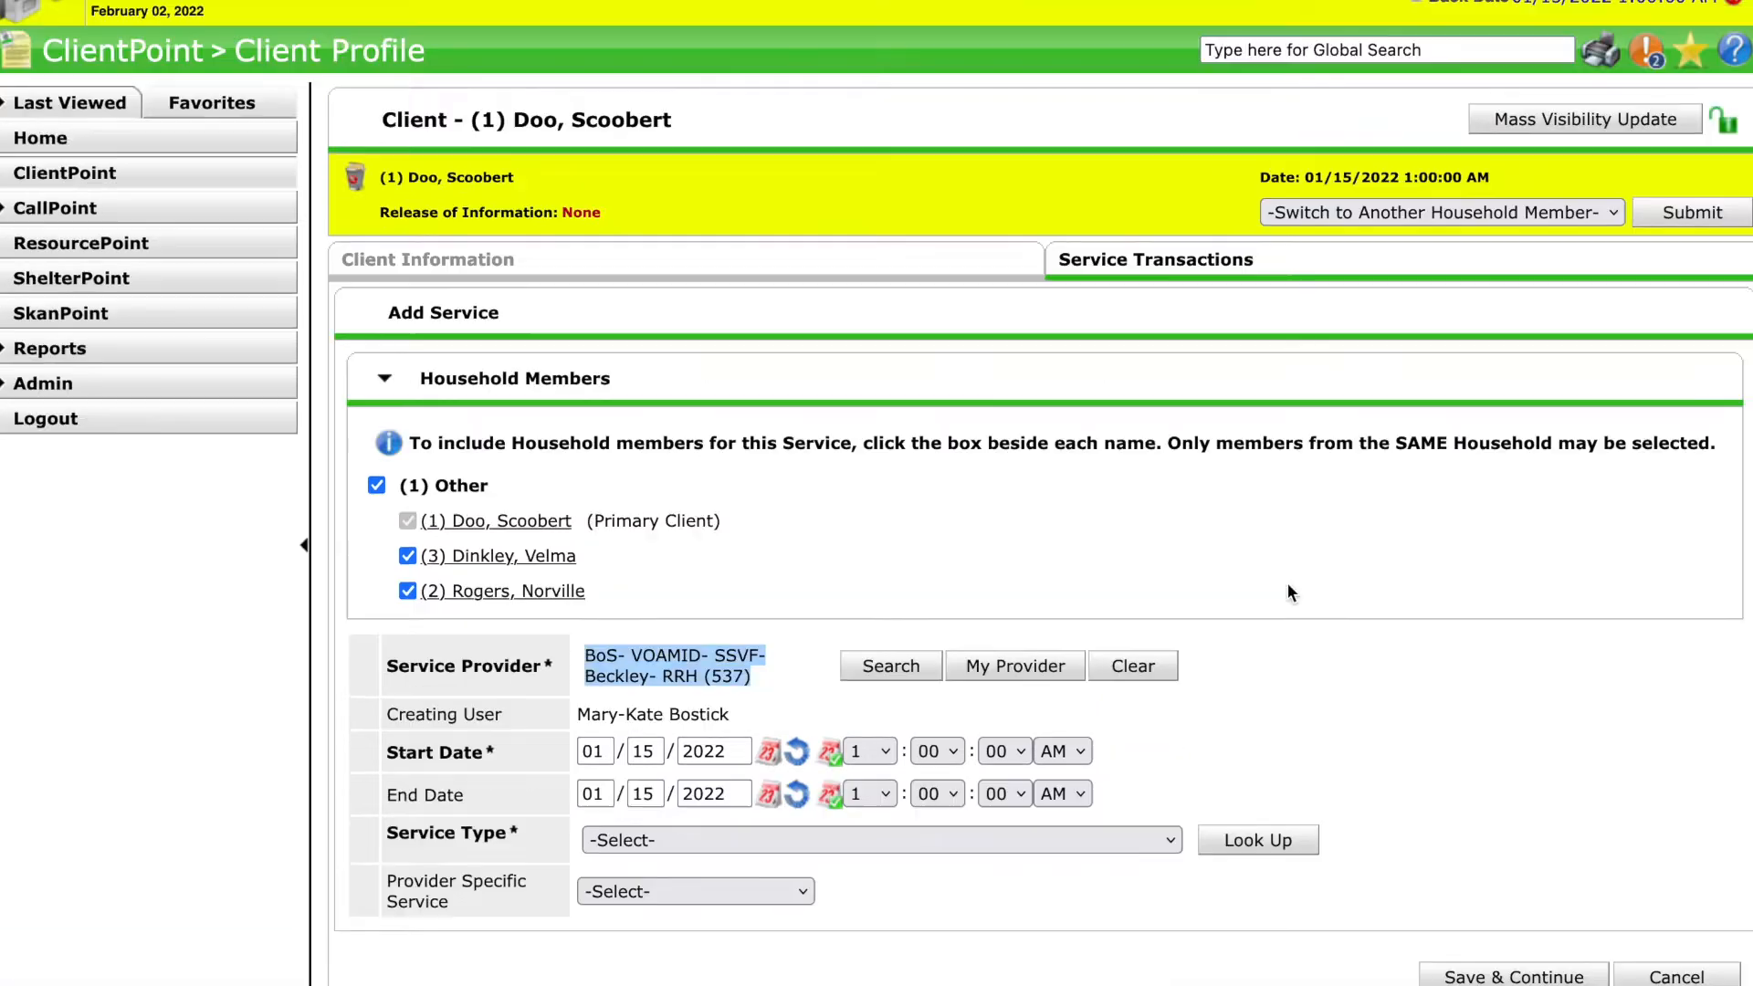
scroll(1287, 592, up, 2)
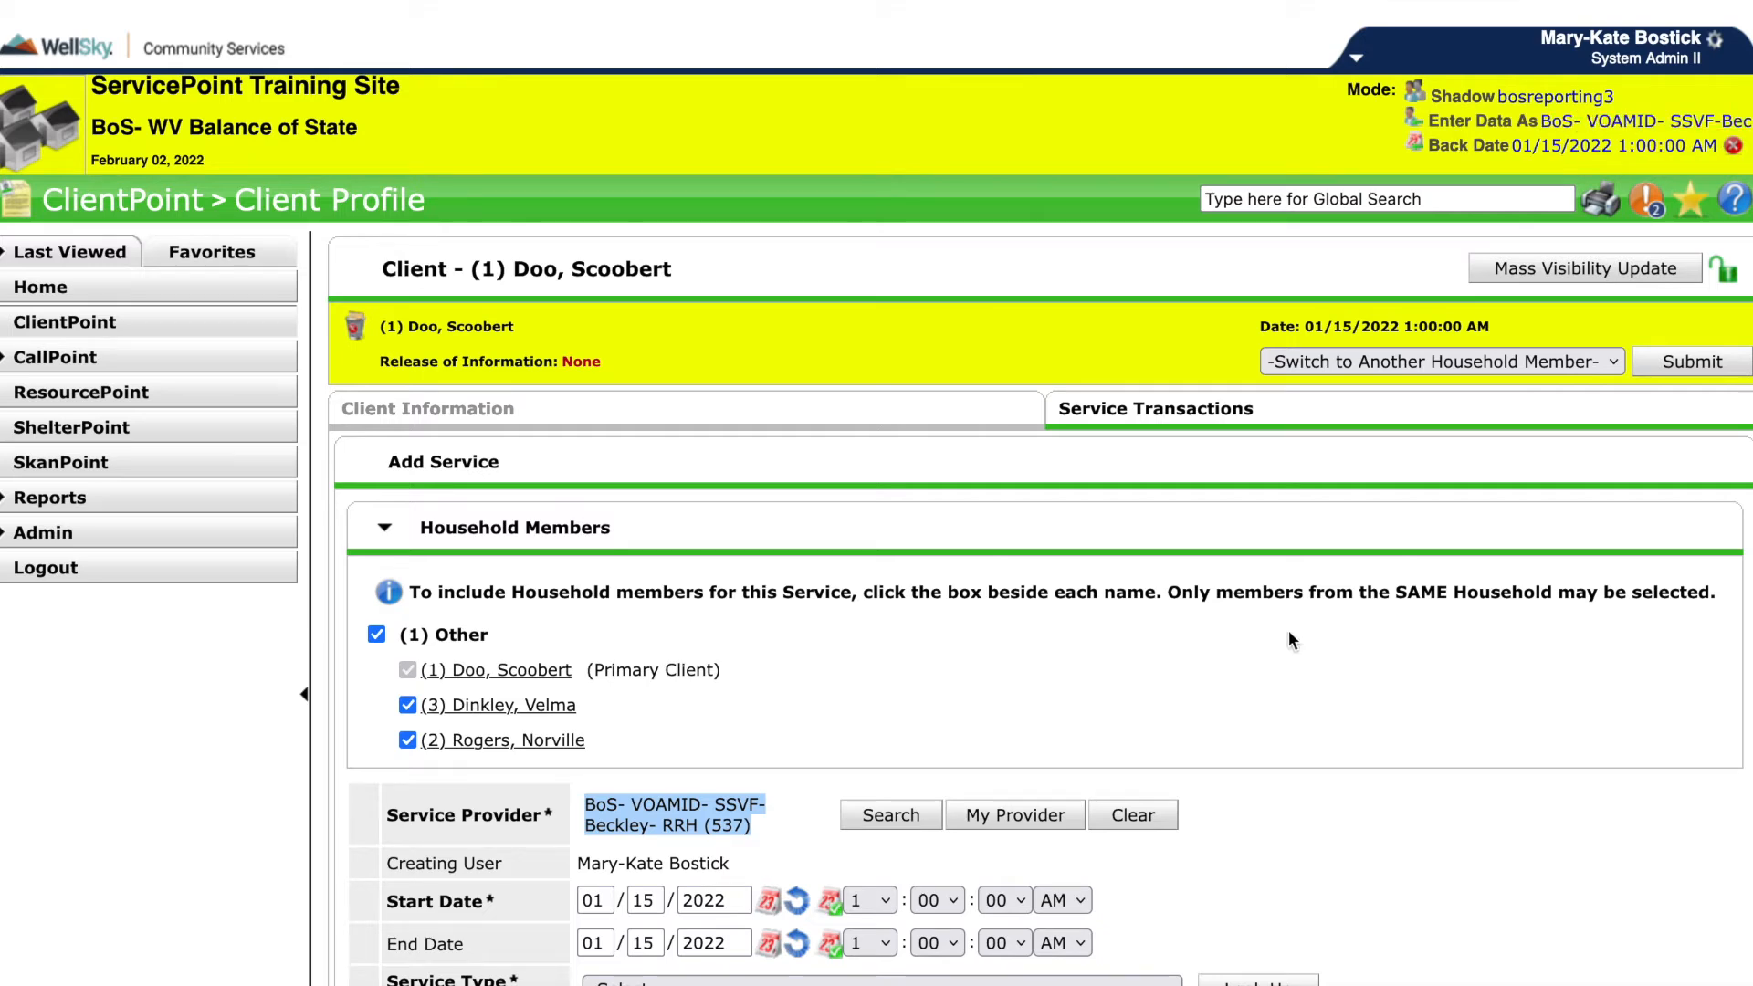
scroll(1289, 632, down, 3)
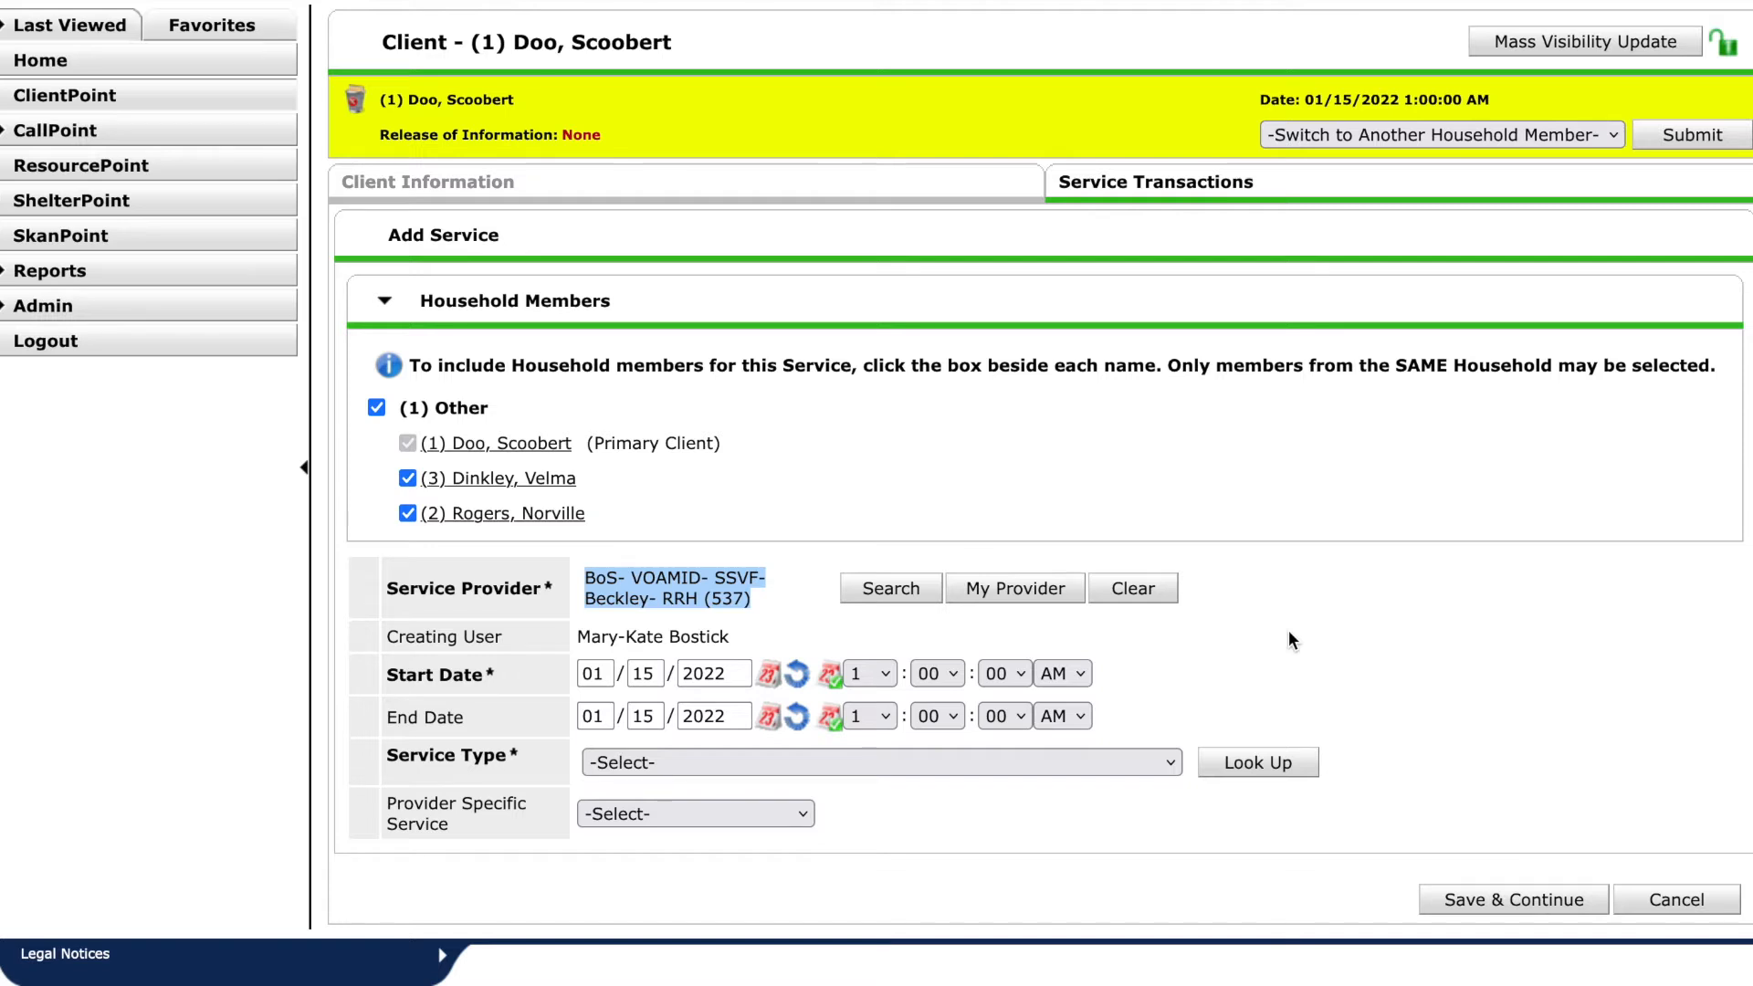
Set the service type to Case/Care Management (PH-1000) and the provider specific service to SSVF Case Management, then save and continue.
click(1126, 760)
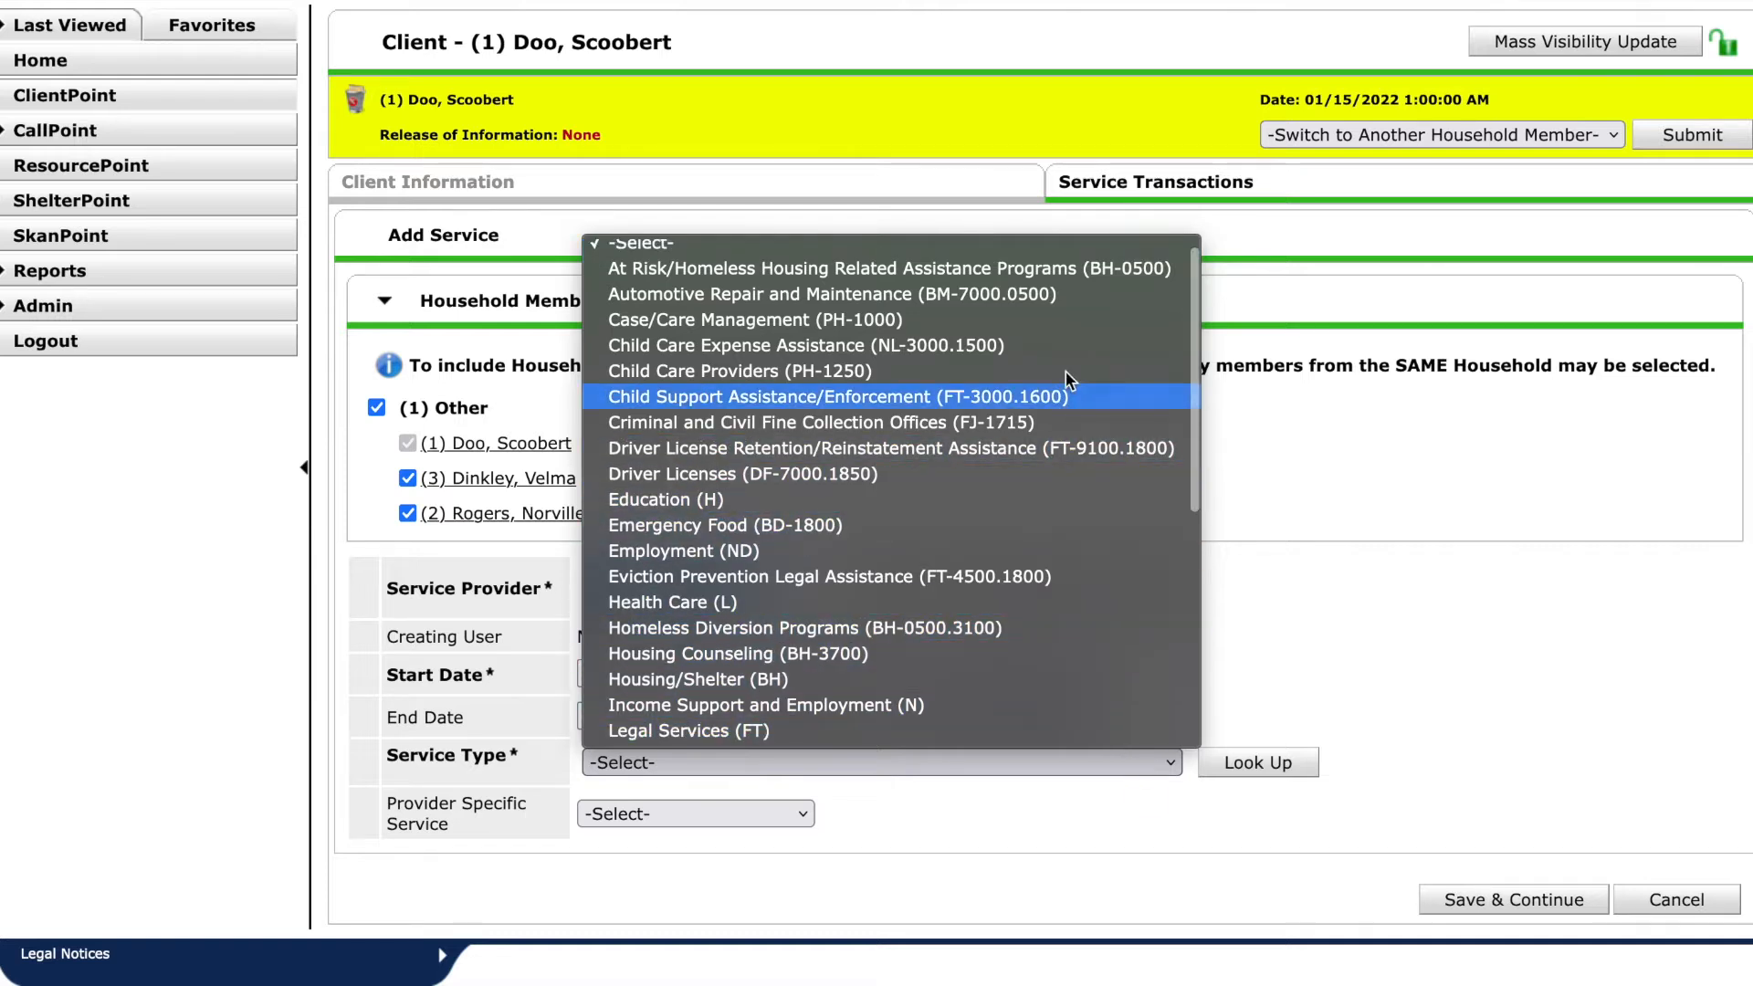
click(1062, 320)
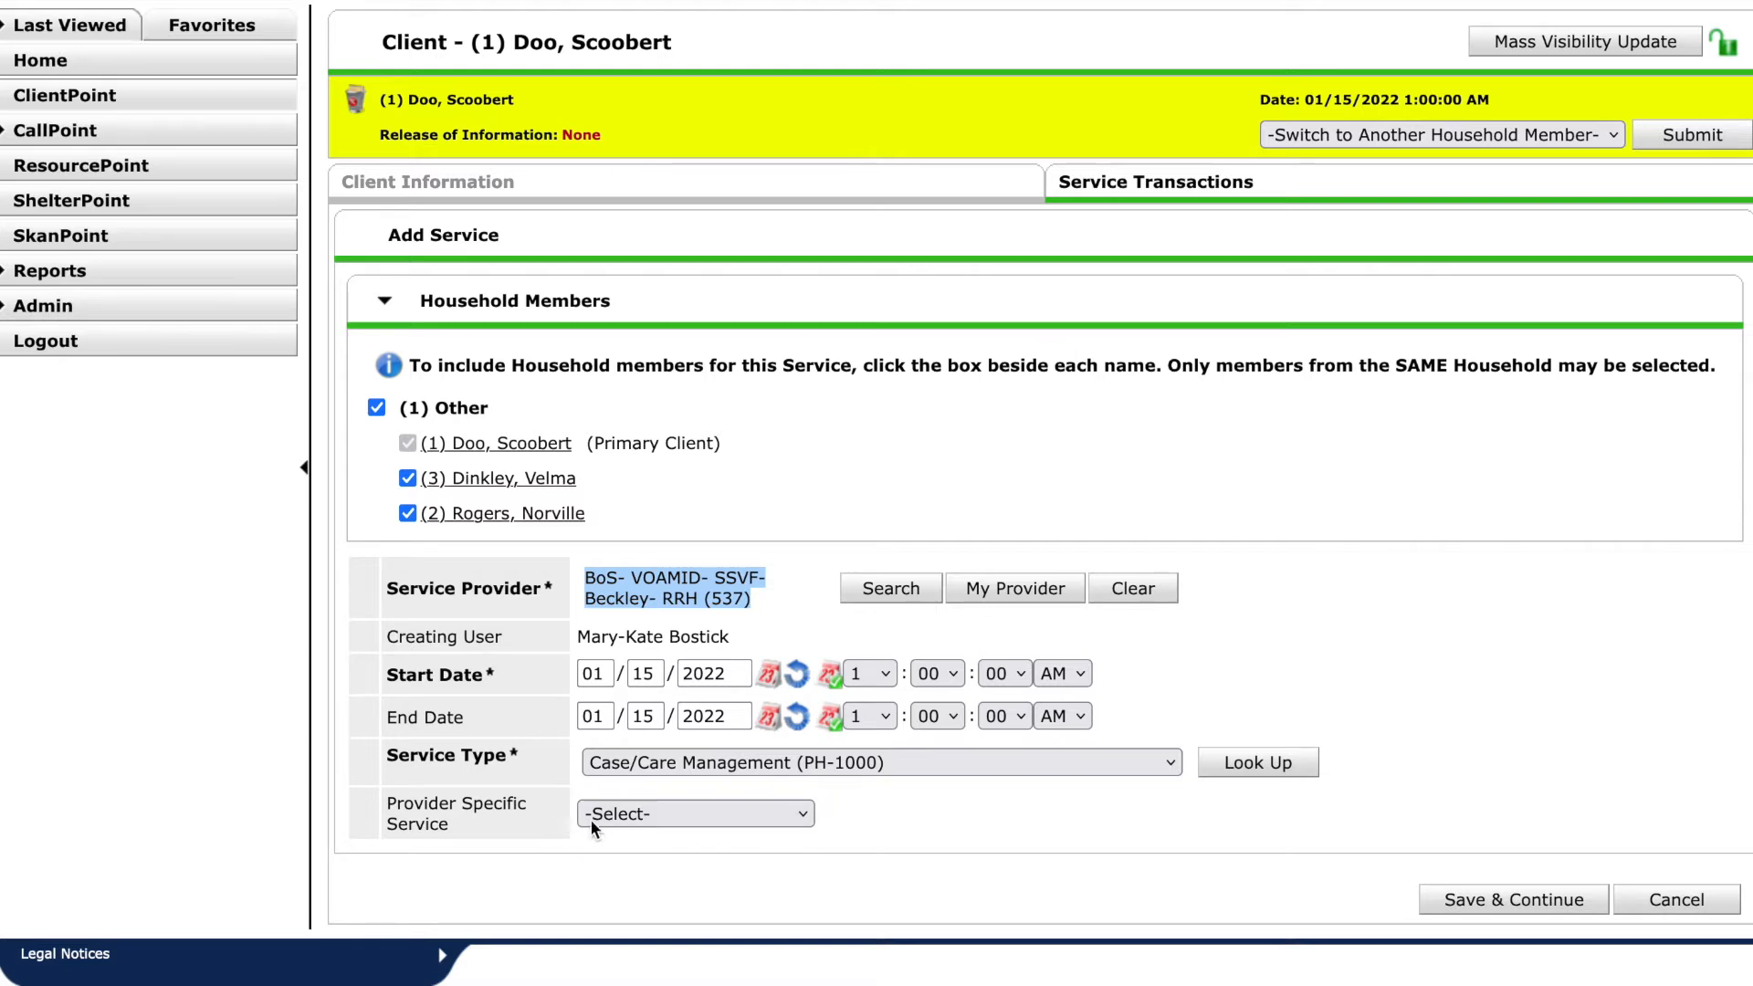
click(808, 815)
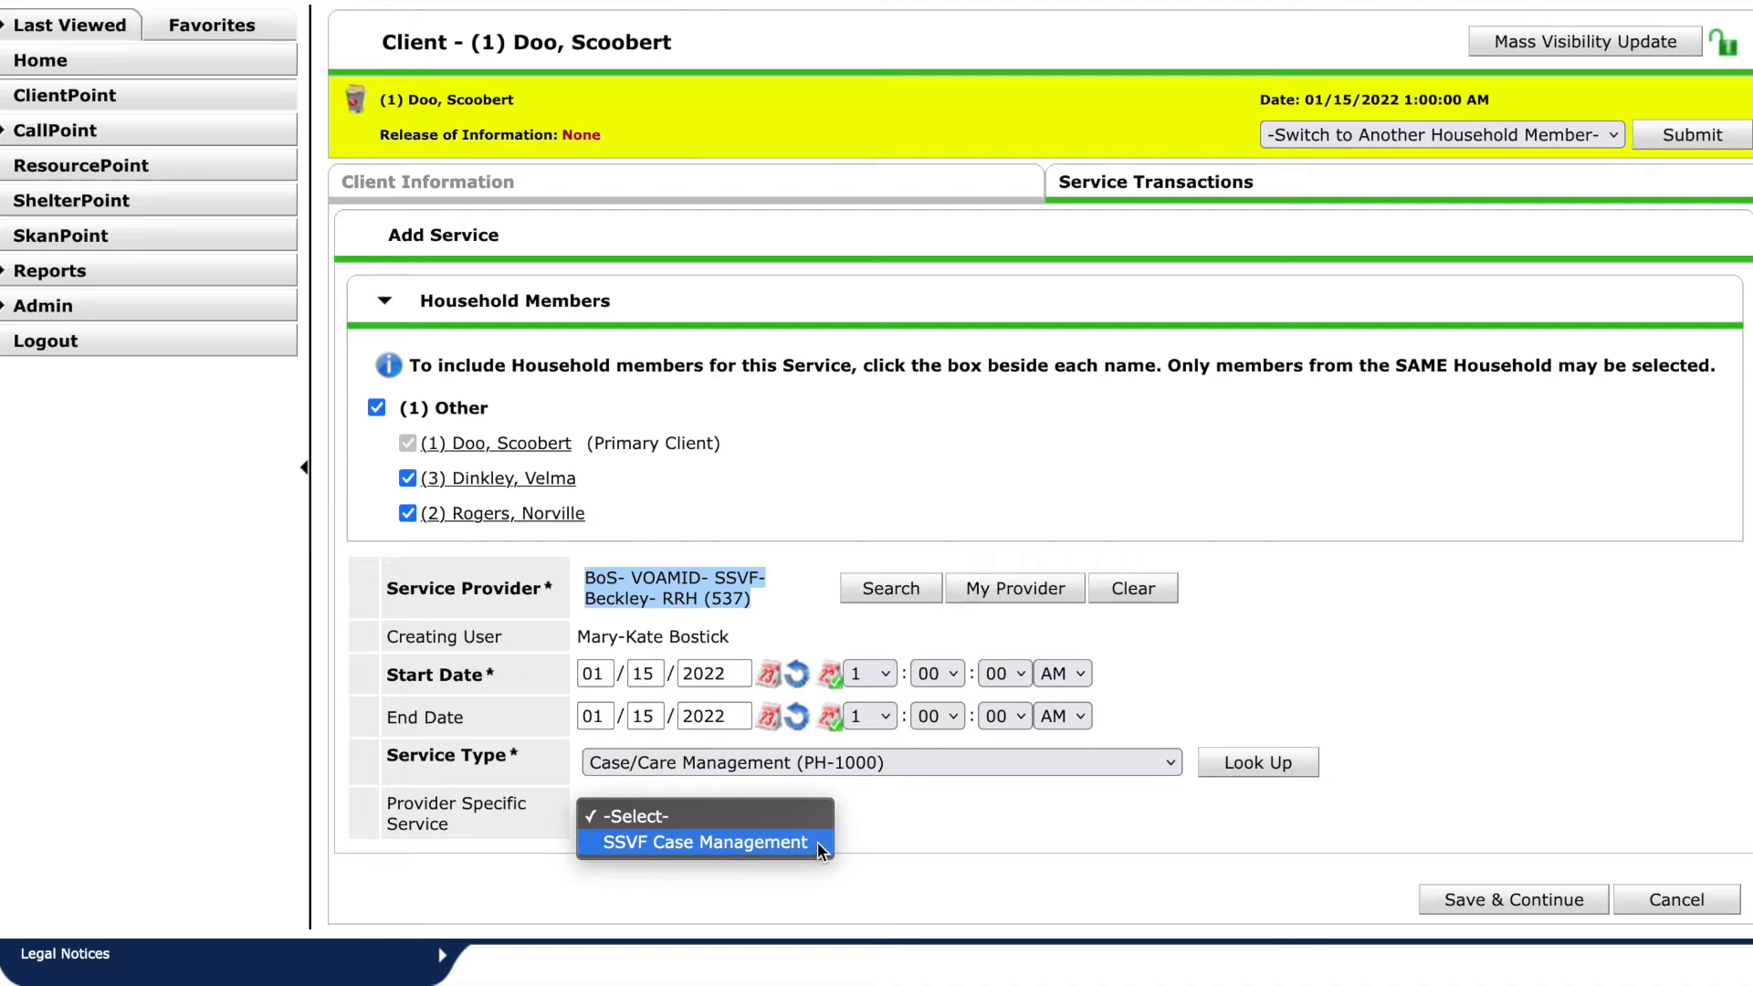
click(818, 842)
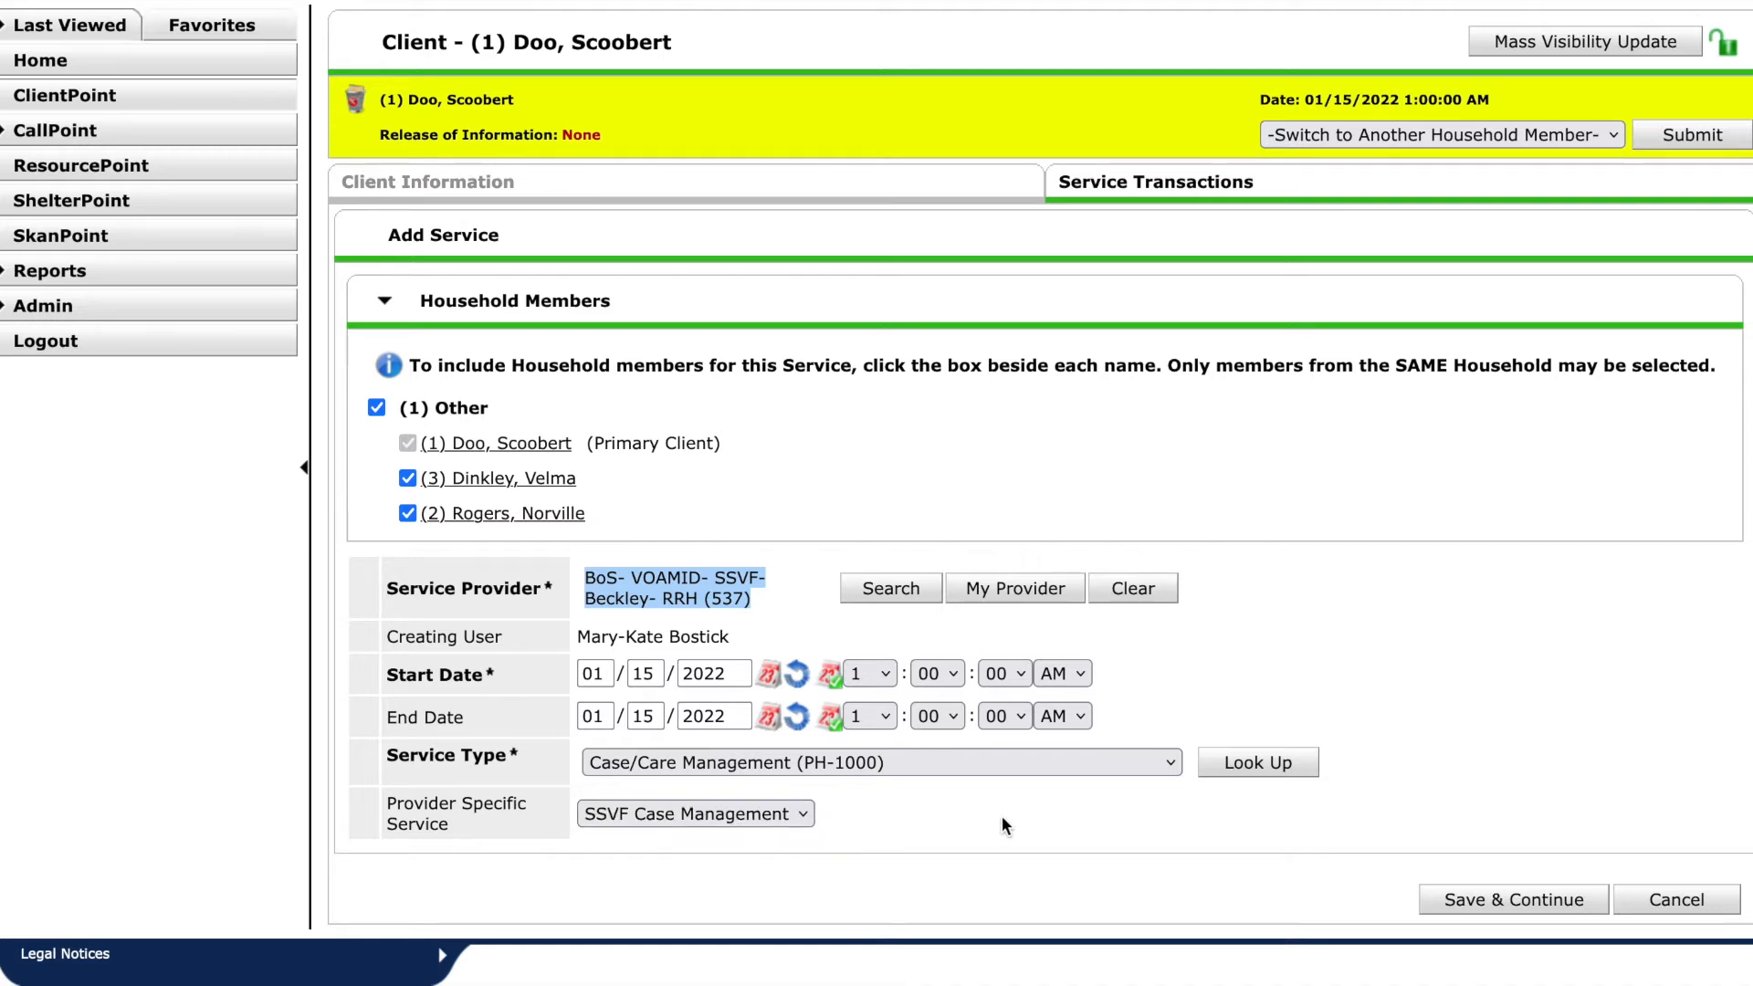
click(1593, 900)
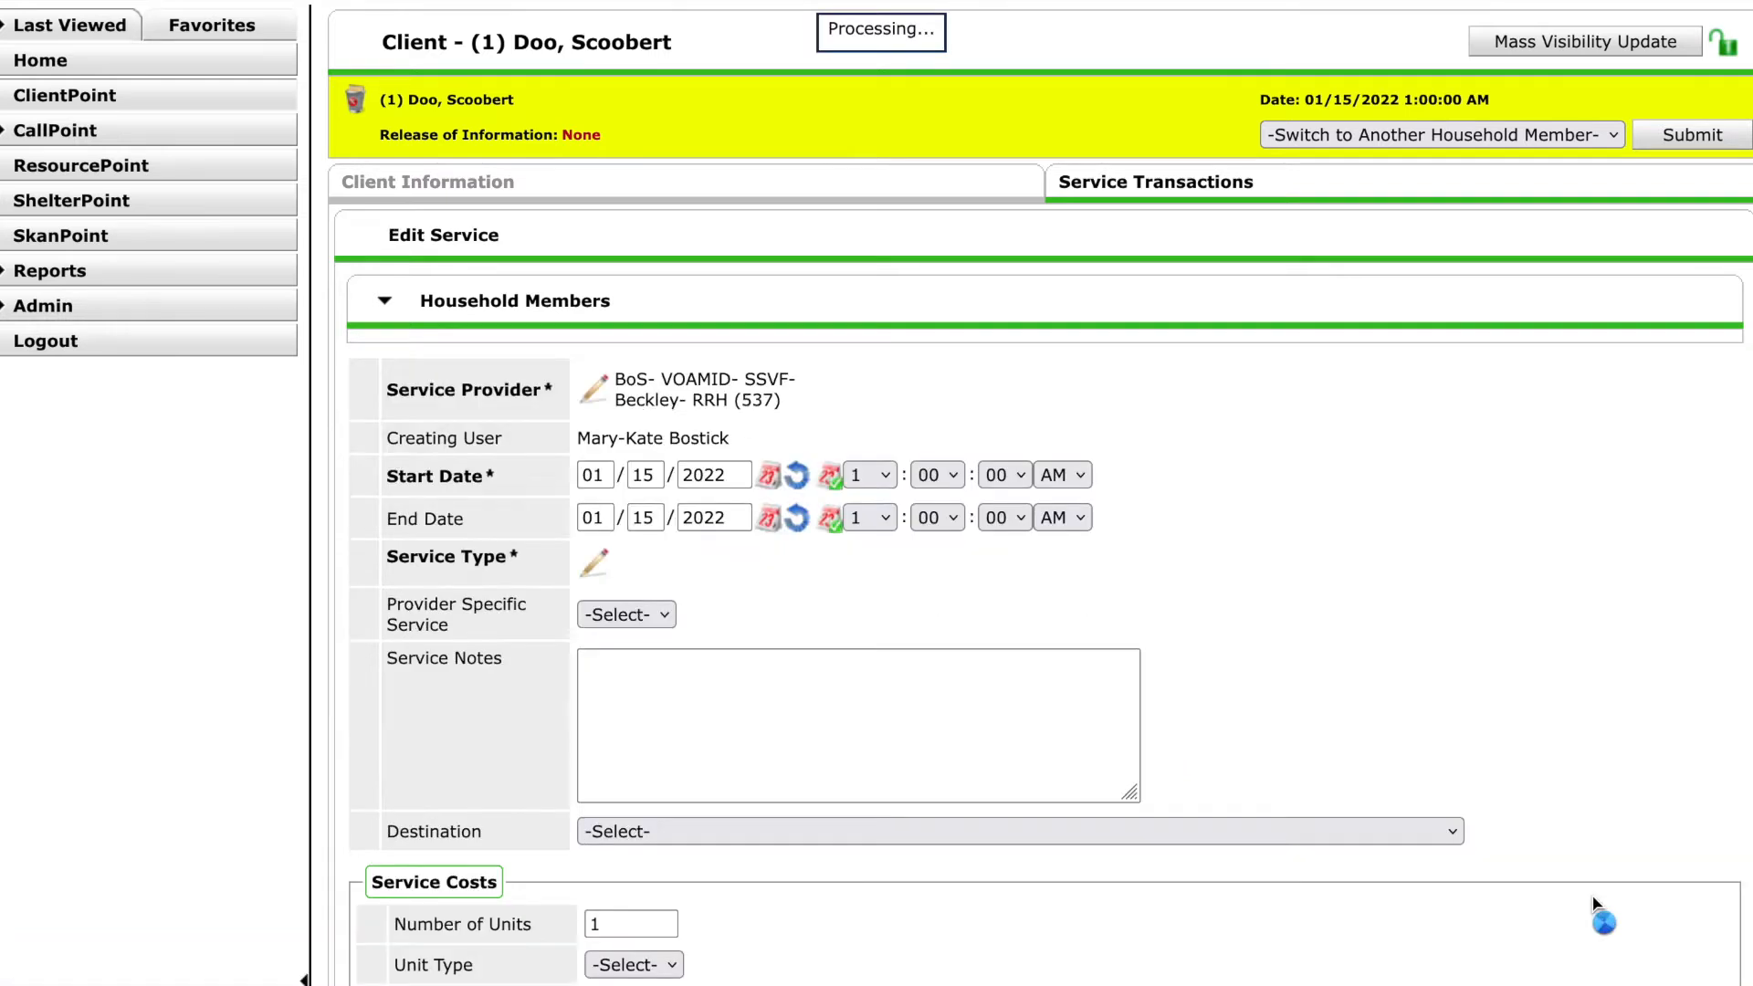
Review the edit-service form down to the SSVF service fields.
scroll(1229, 631, down, 1)
scroll(1229, 632, down, 1)
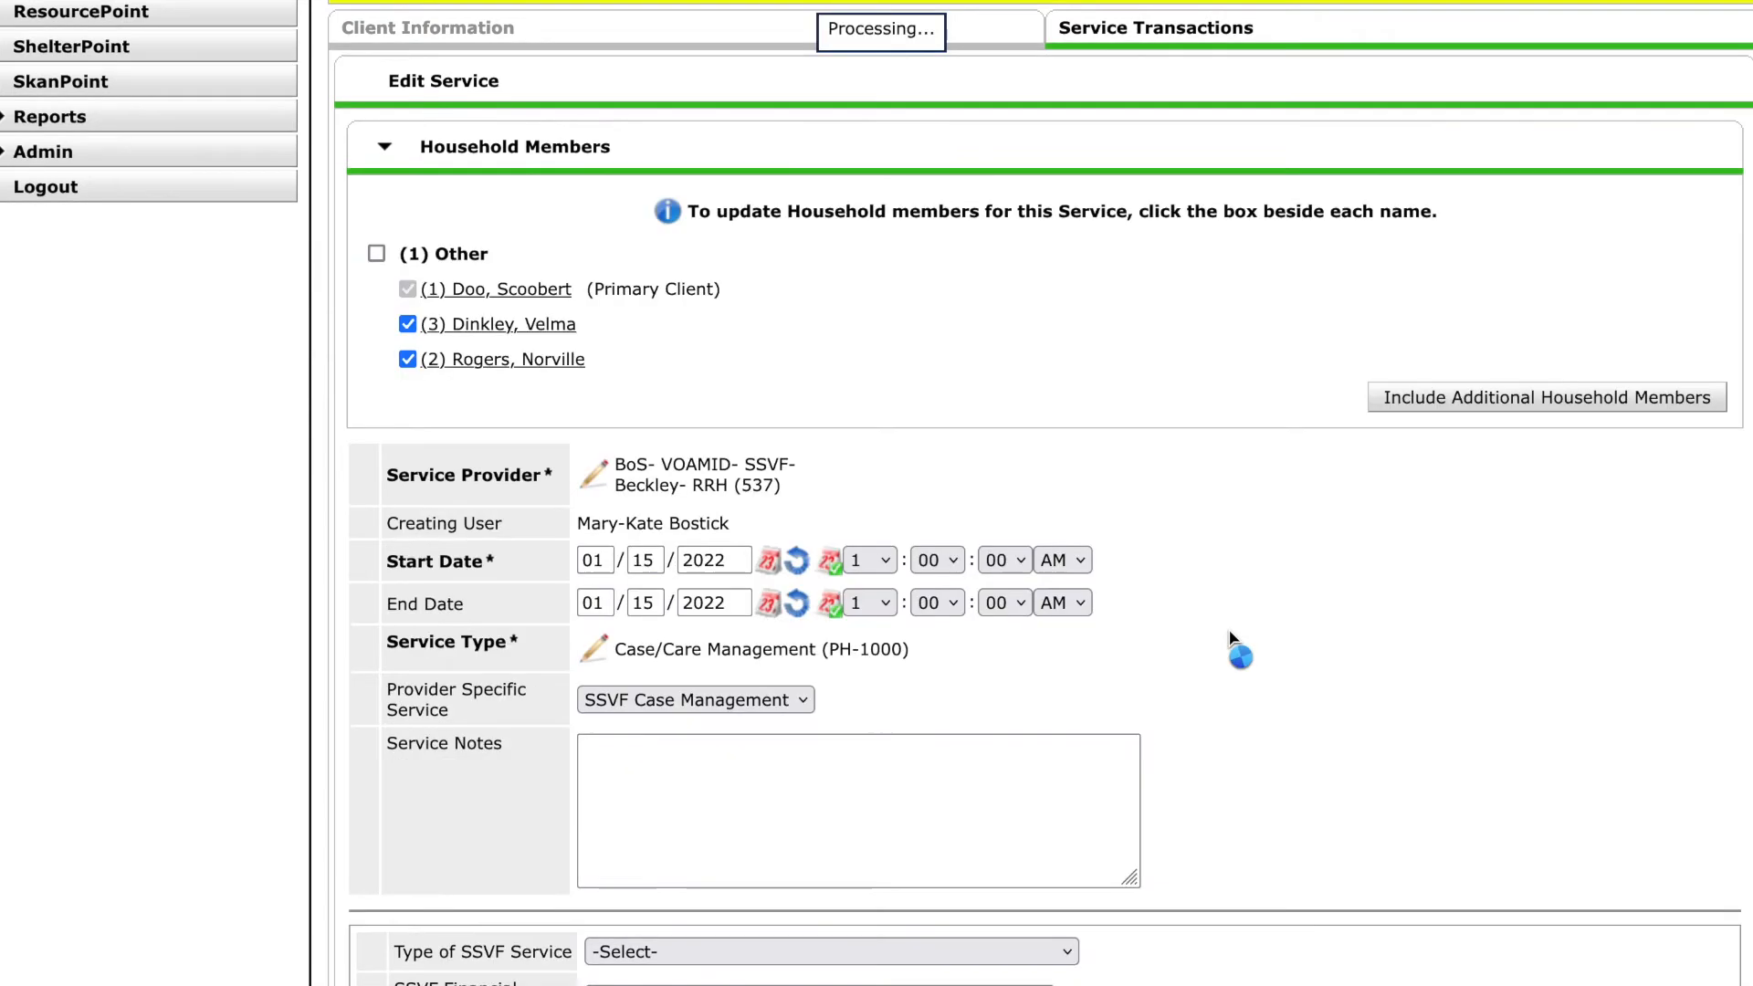
scroll(1231, 632, down, 3)
click(1057, 619)
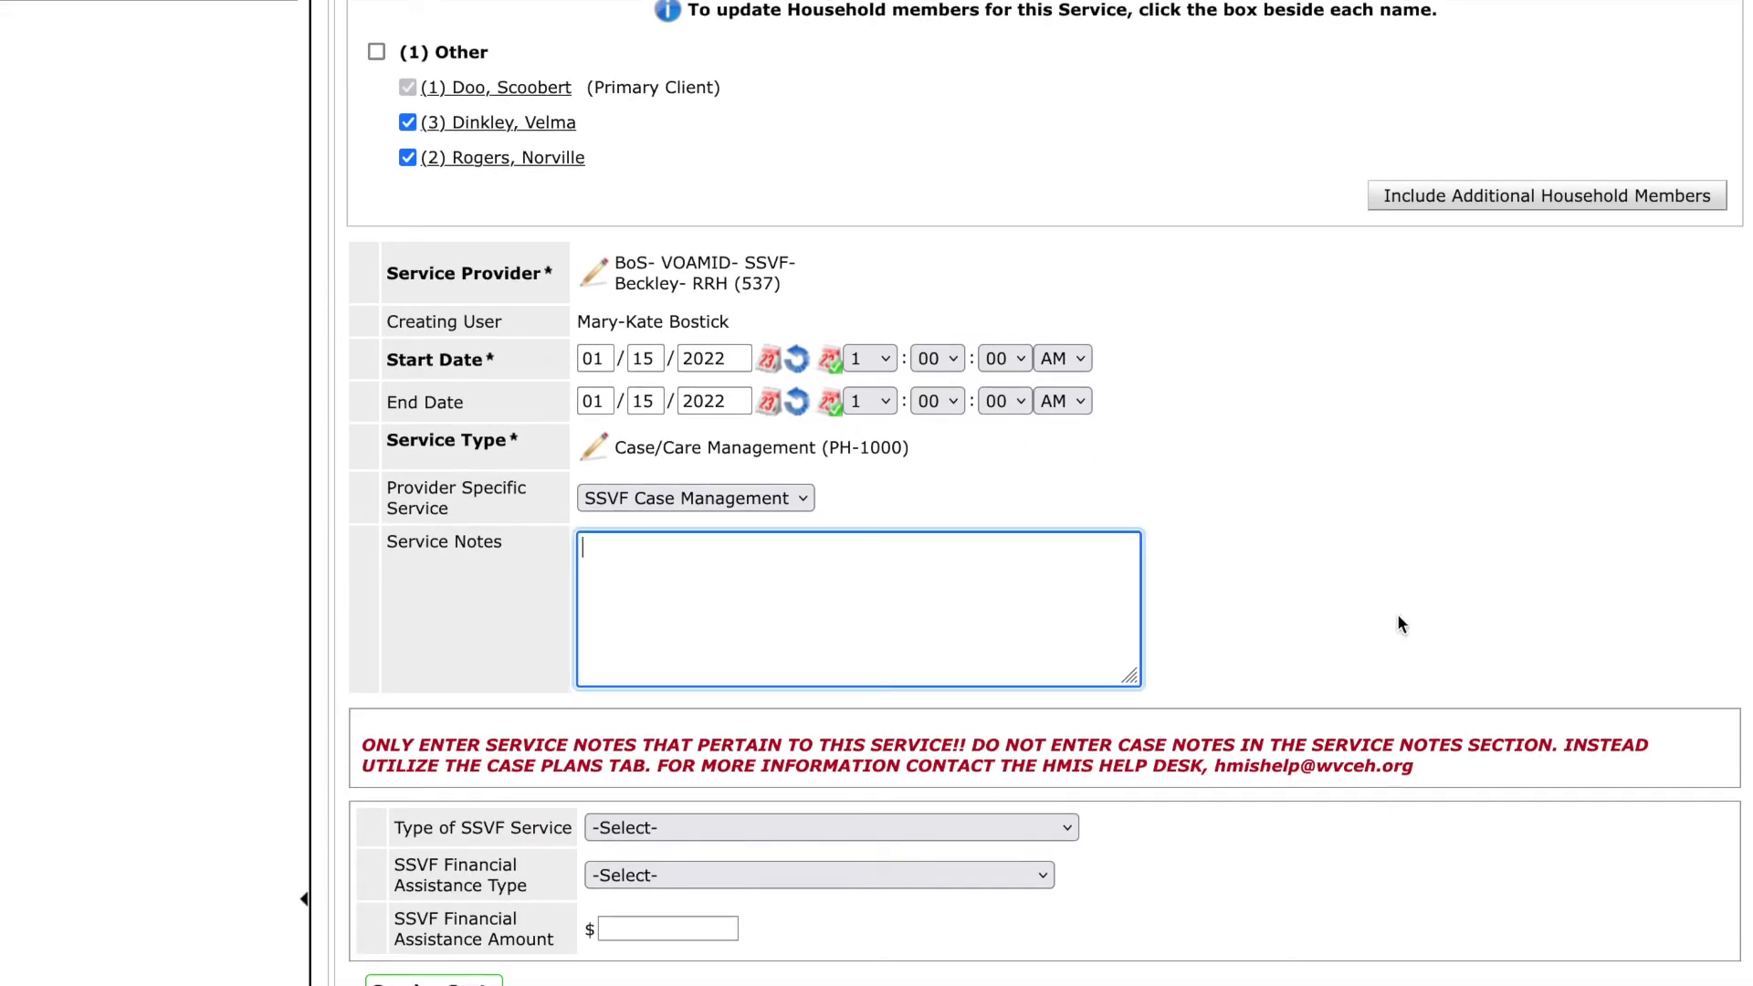
scroll(1398, 619, down, 2)
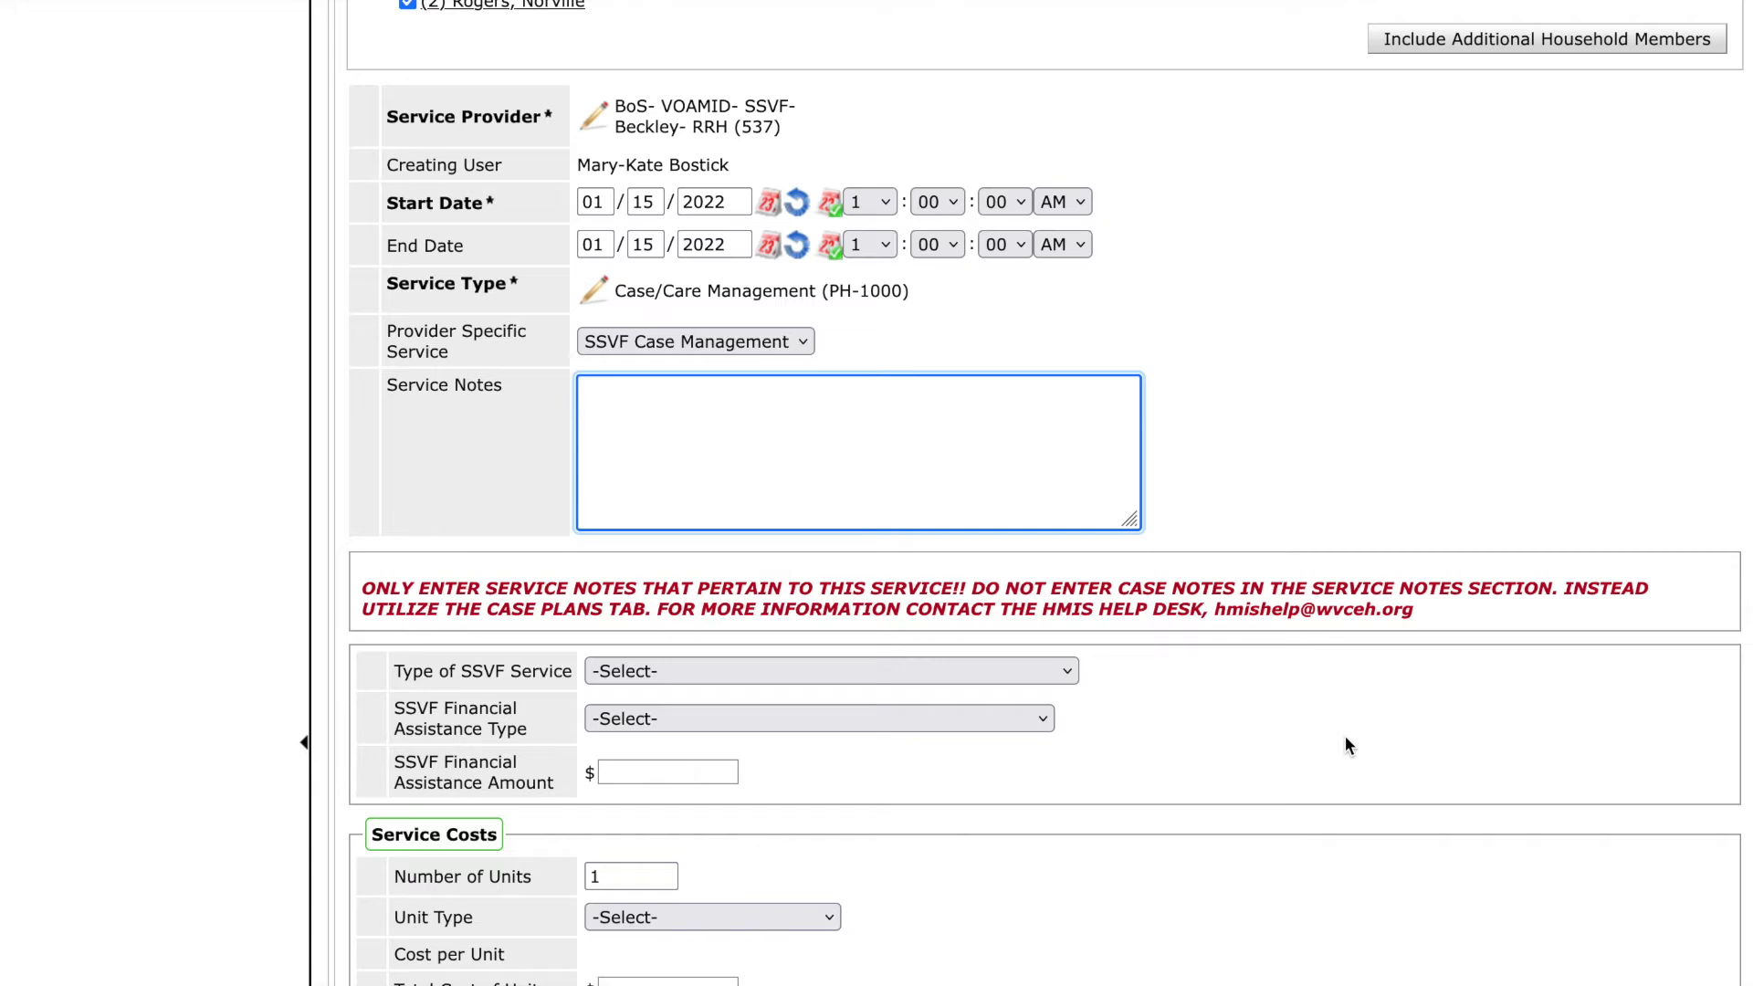
scroll(1346, 739, down, 3)
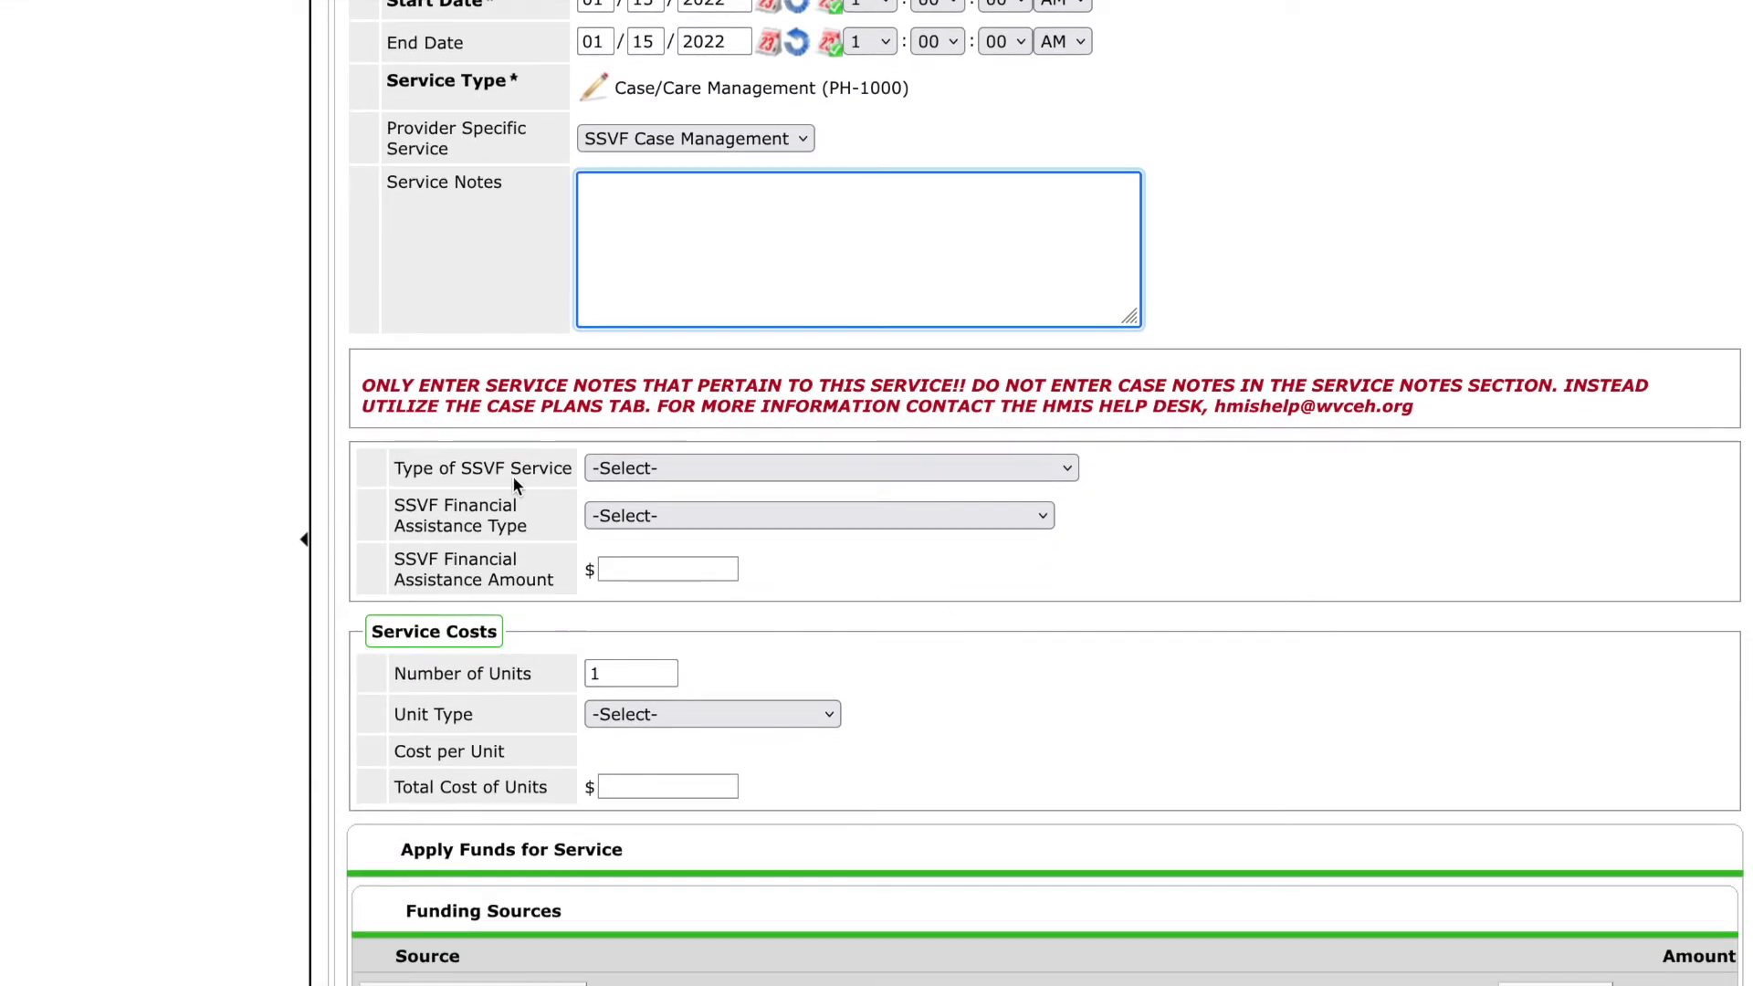
click(474, 485)
drag(475, 485, 566, 580)
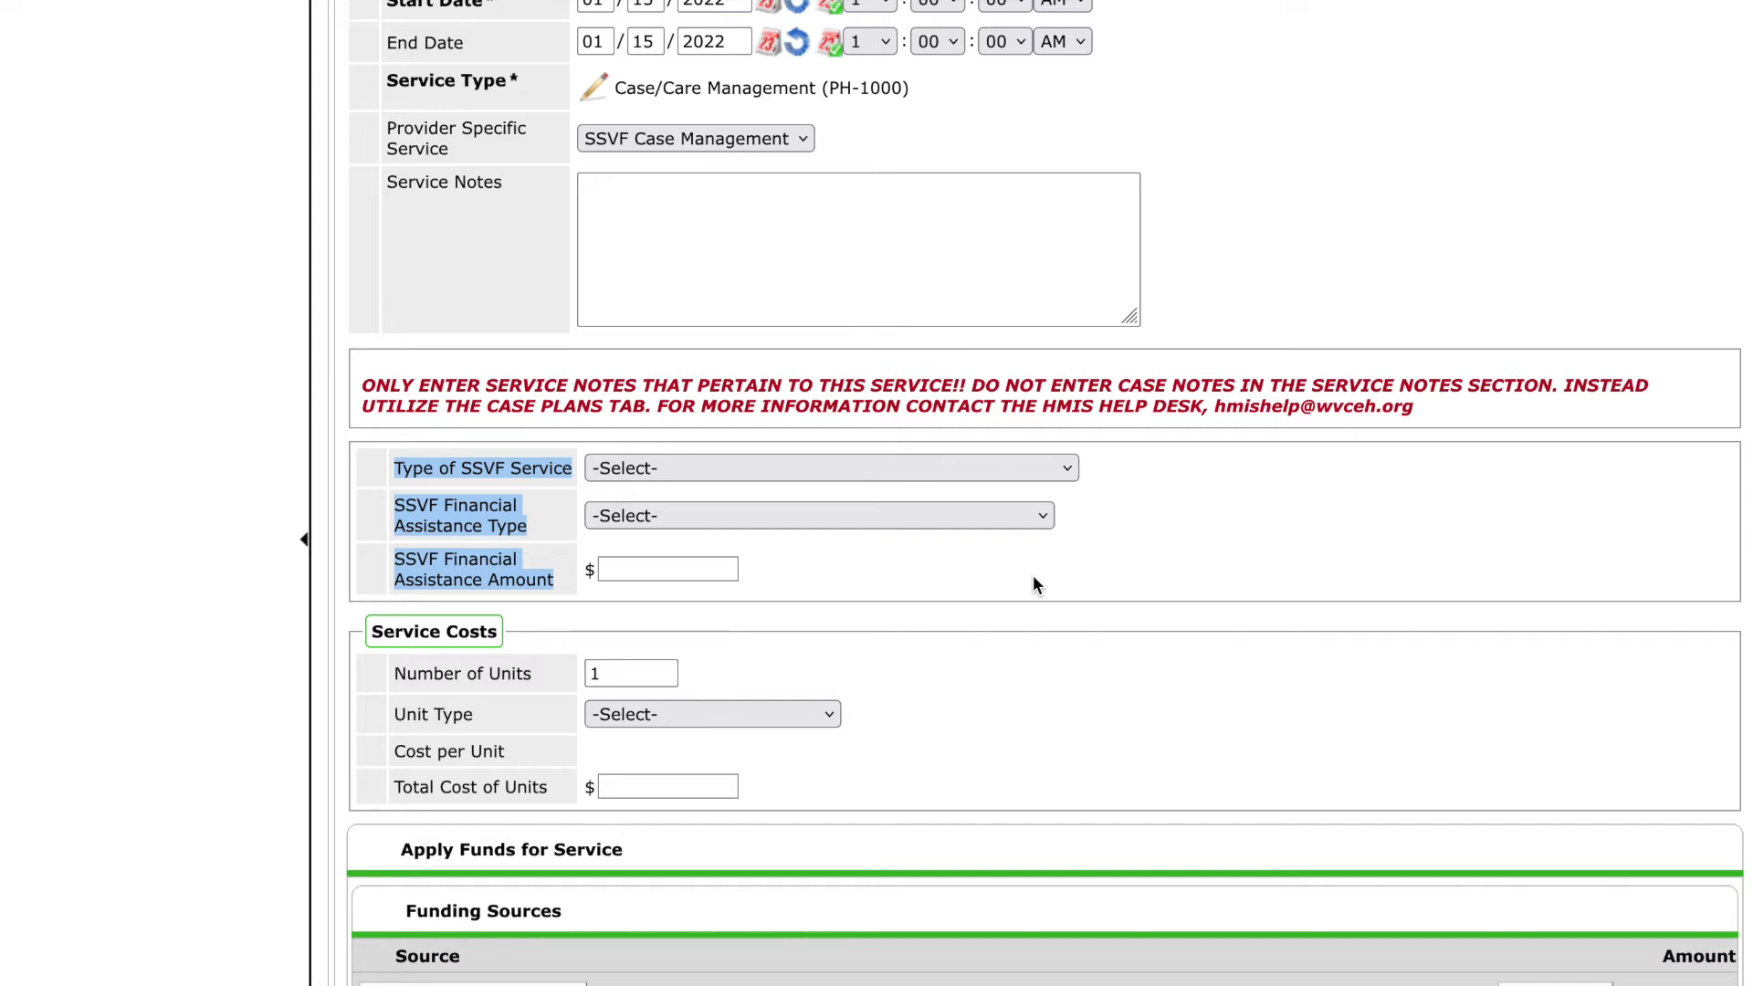
Set the Type of SSVF Service to Case management services.
click(1065, 475)
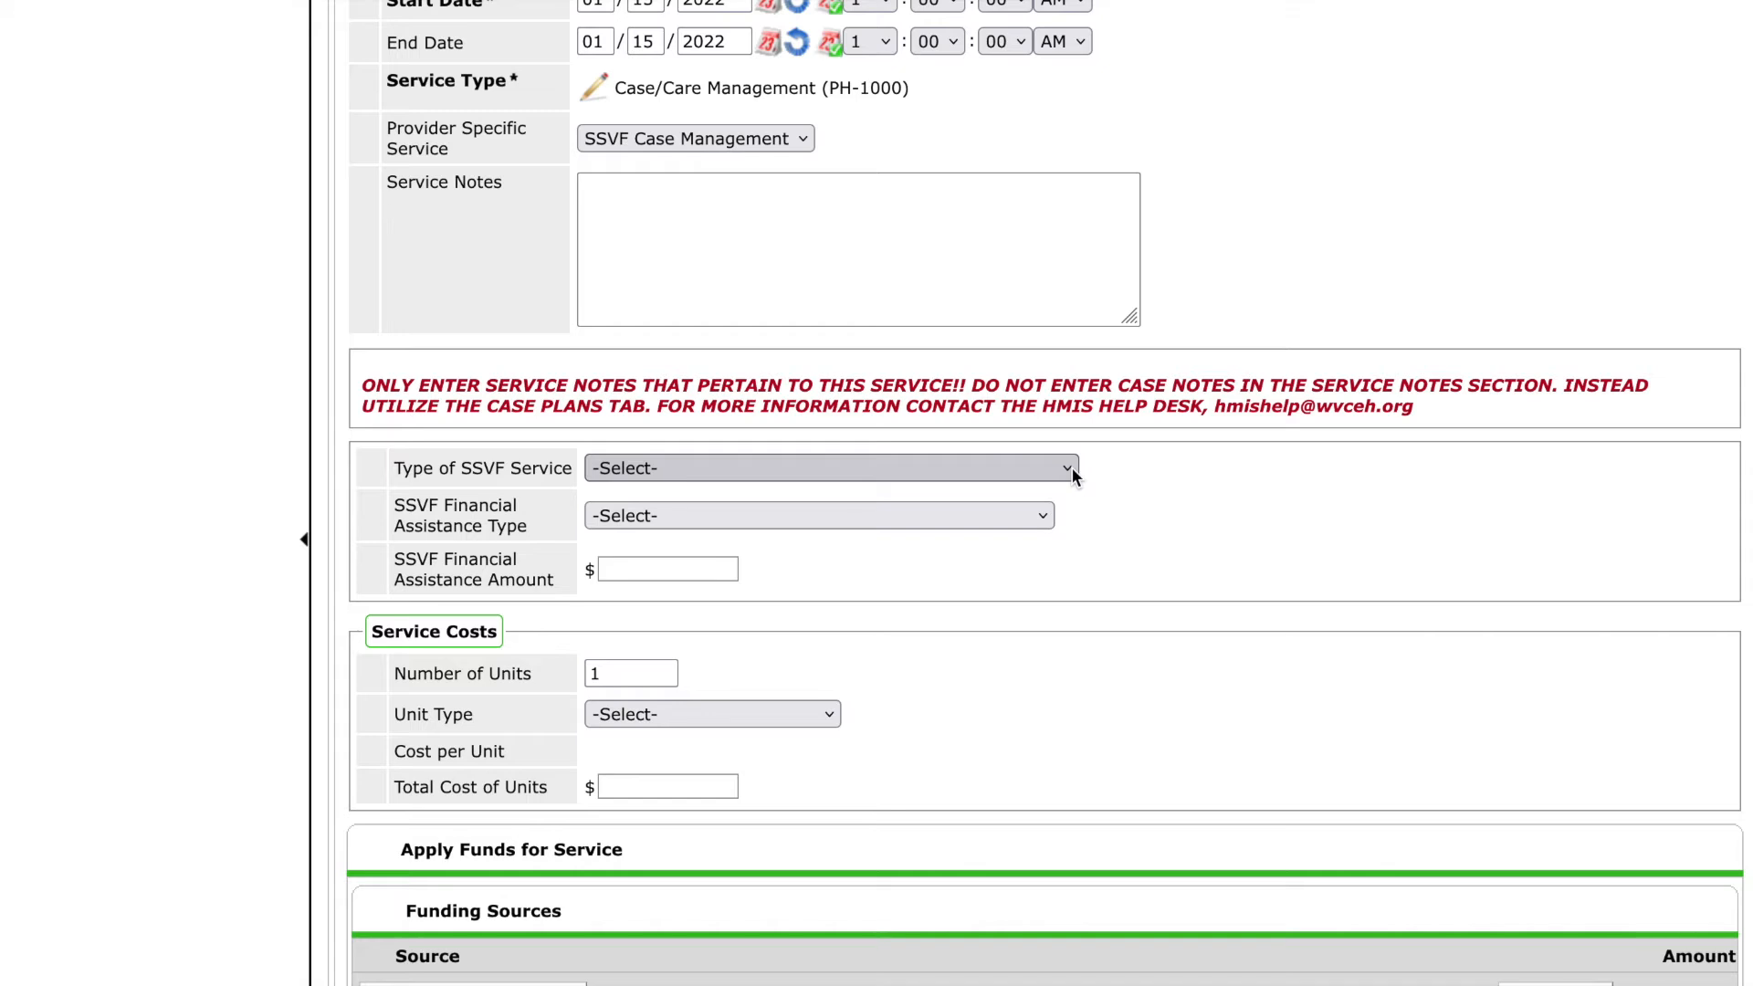
click(1071, 467)
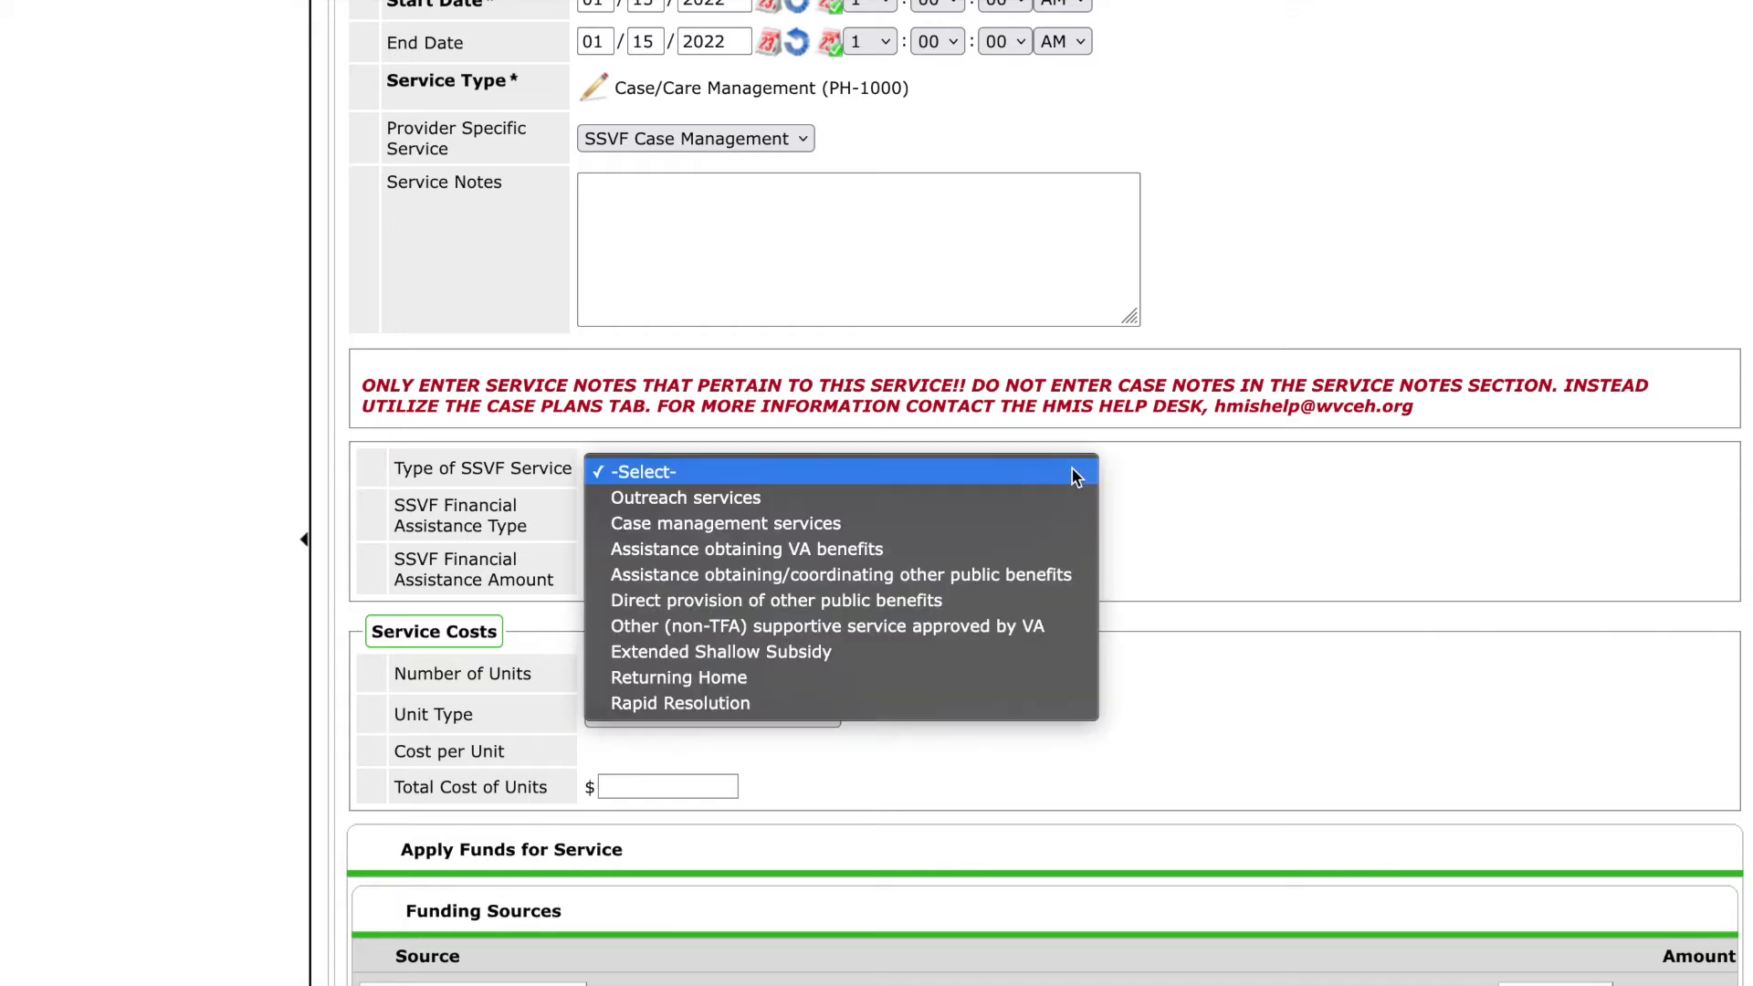
click(1061, 522)
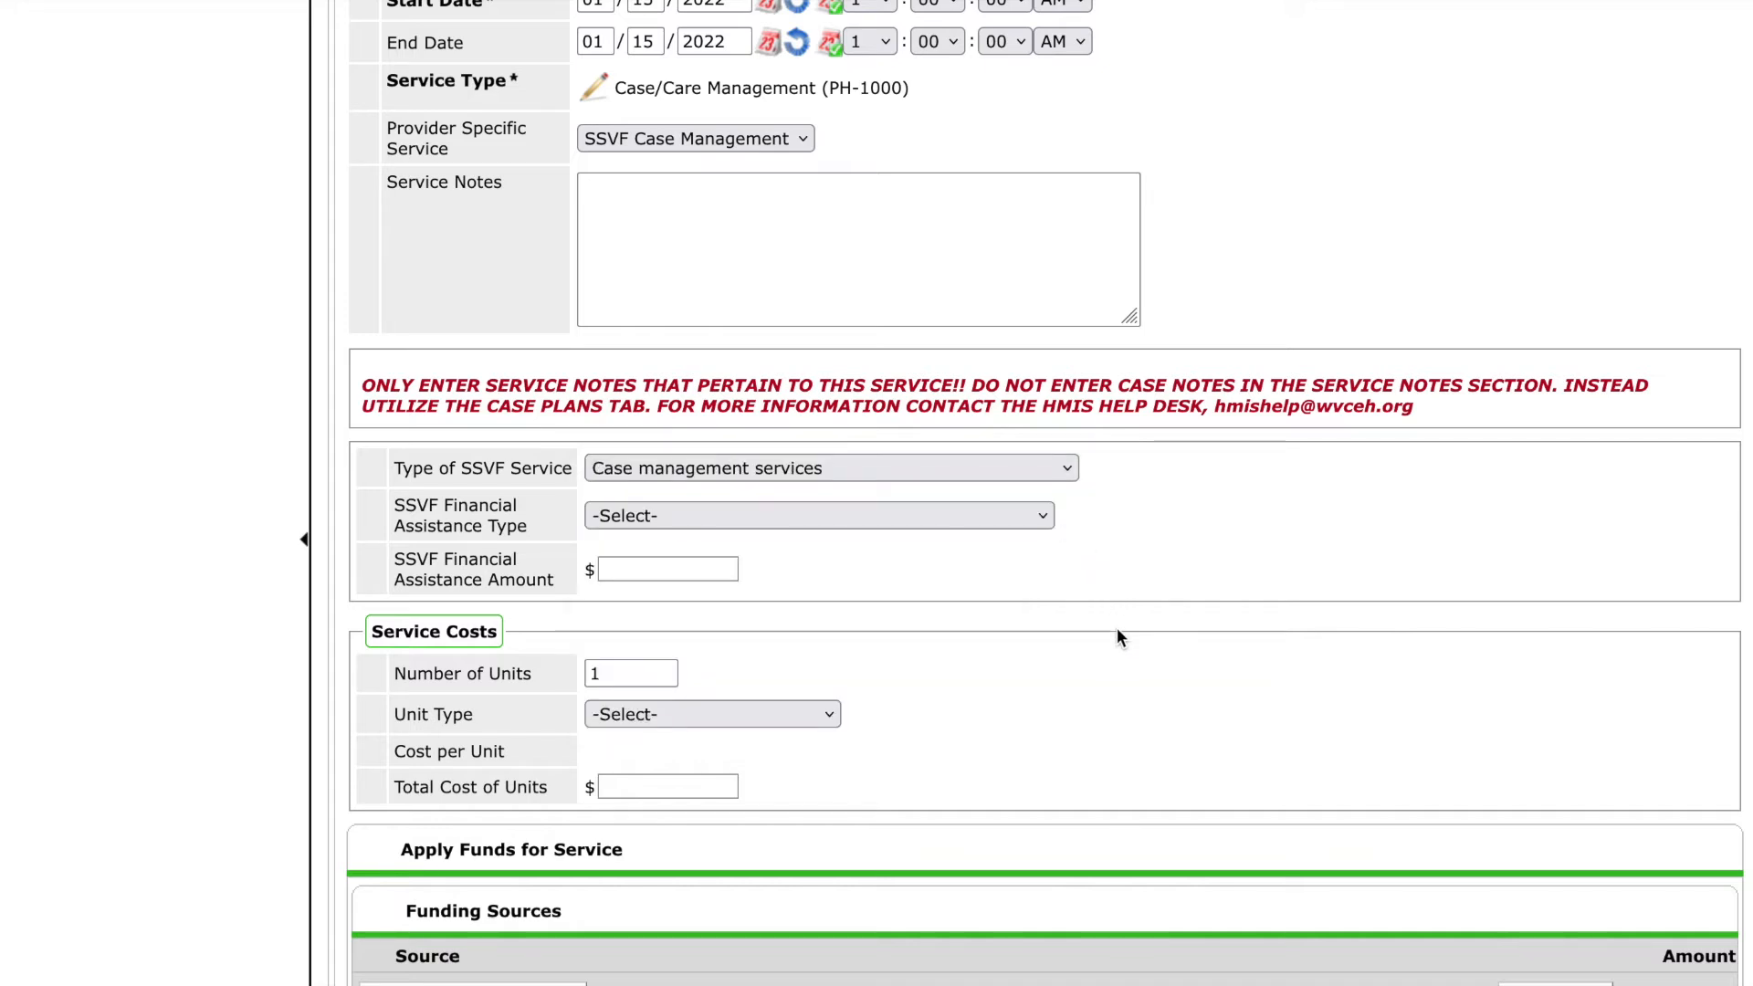
Set the service cost unit type to Case Management - Hours and the number of units to 1.25.
scroll(1120, 637, down, 3)
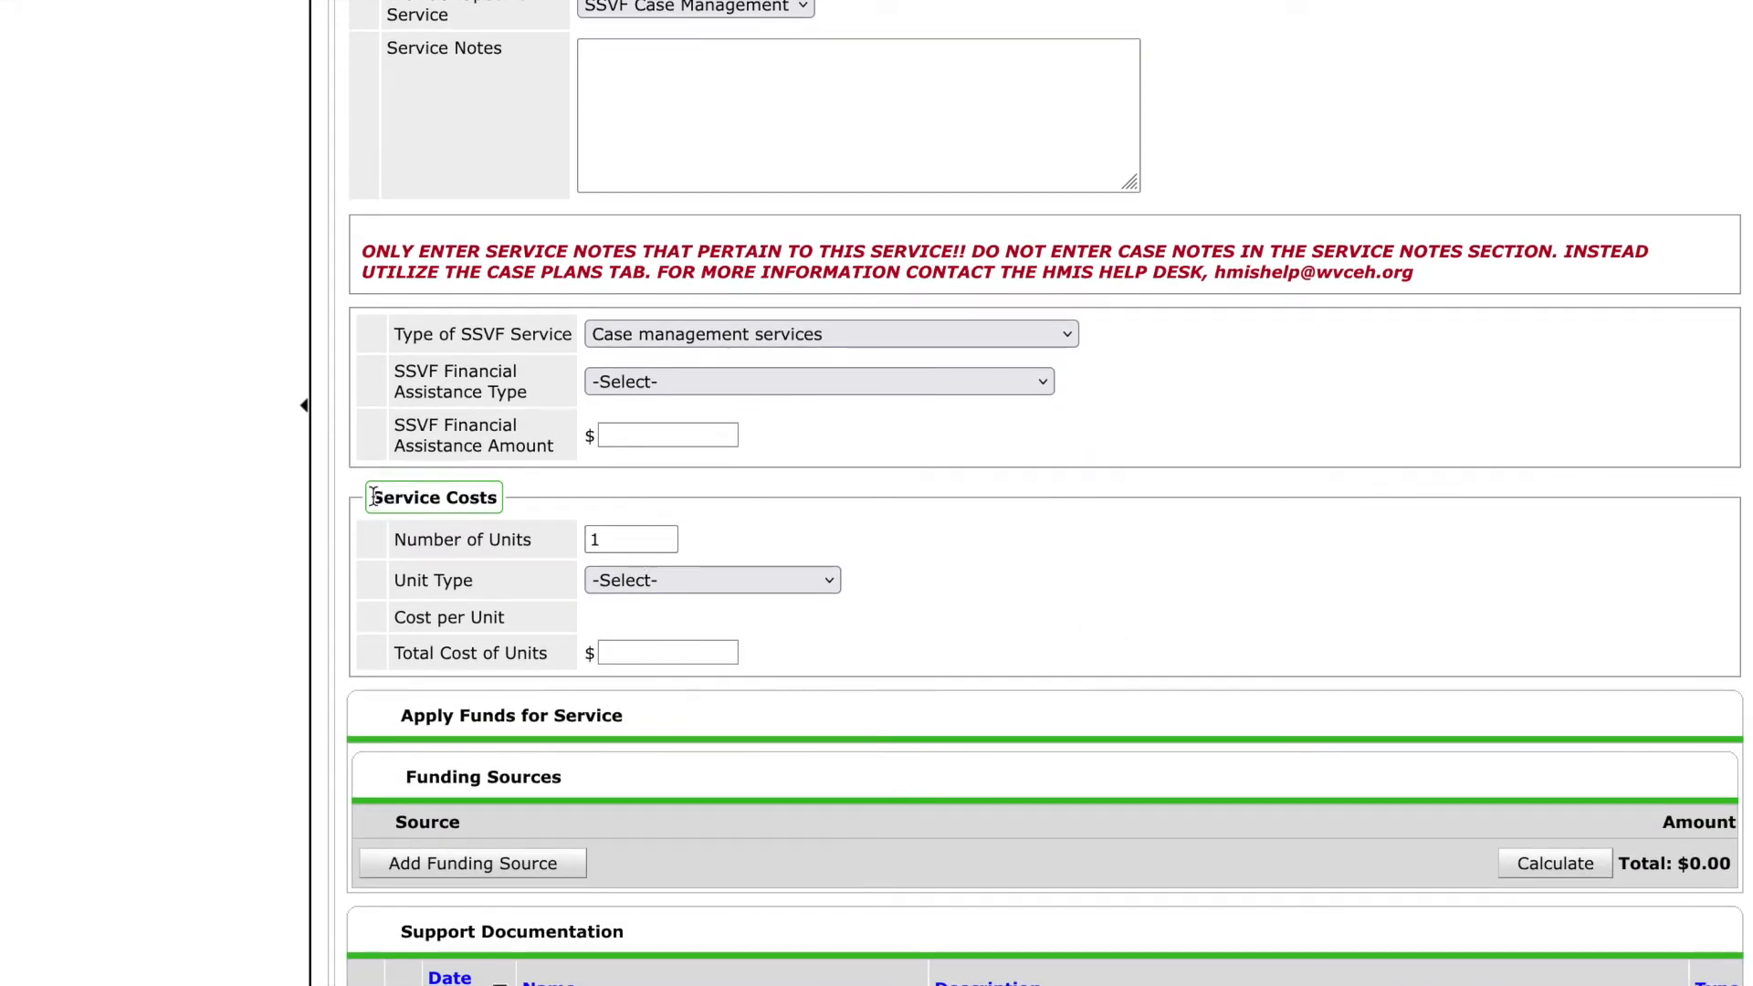
drag(368, 497, 521, 496)
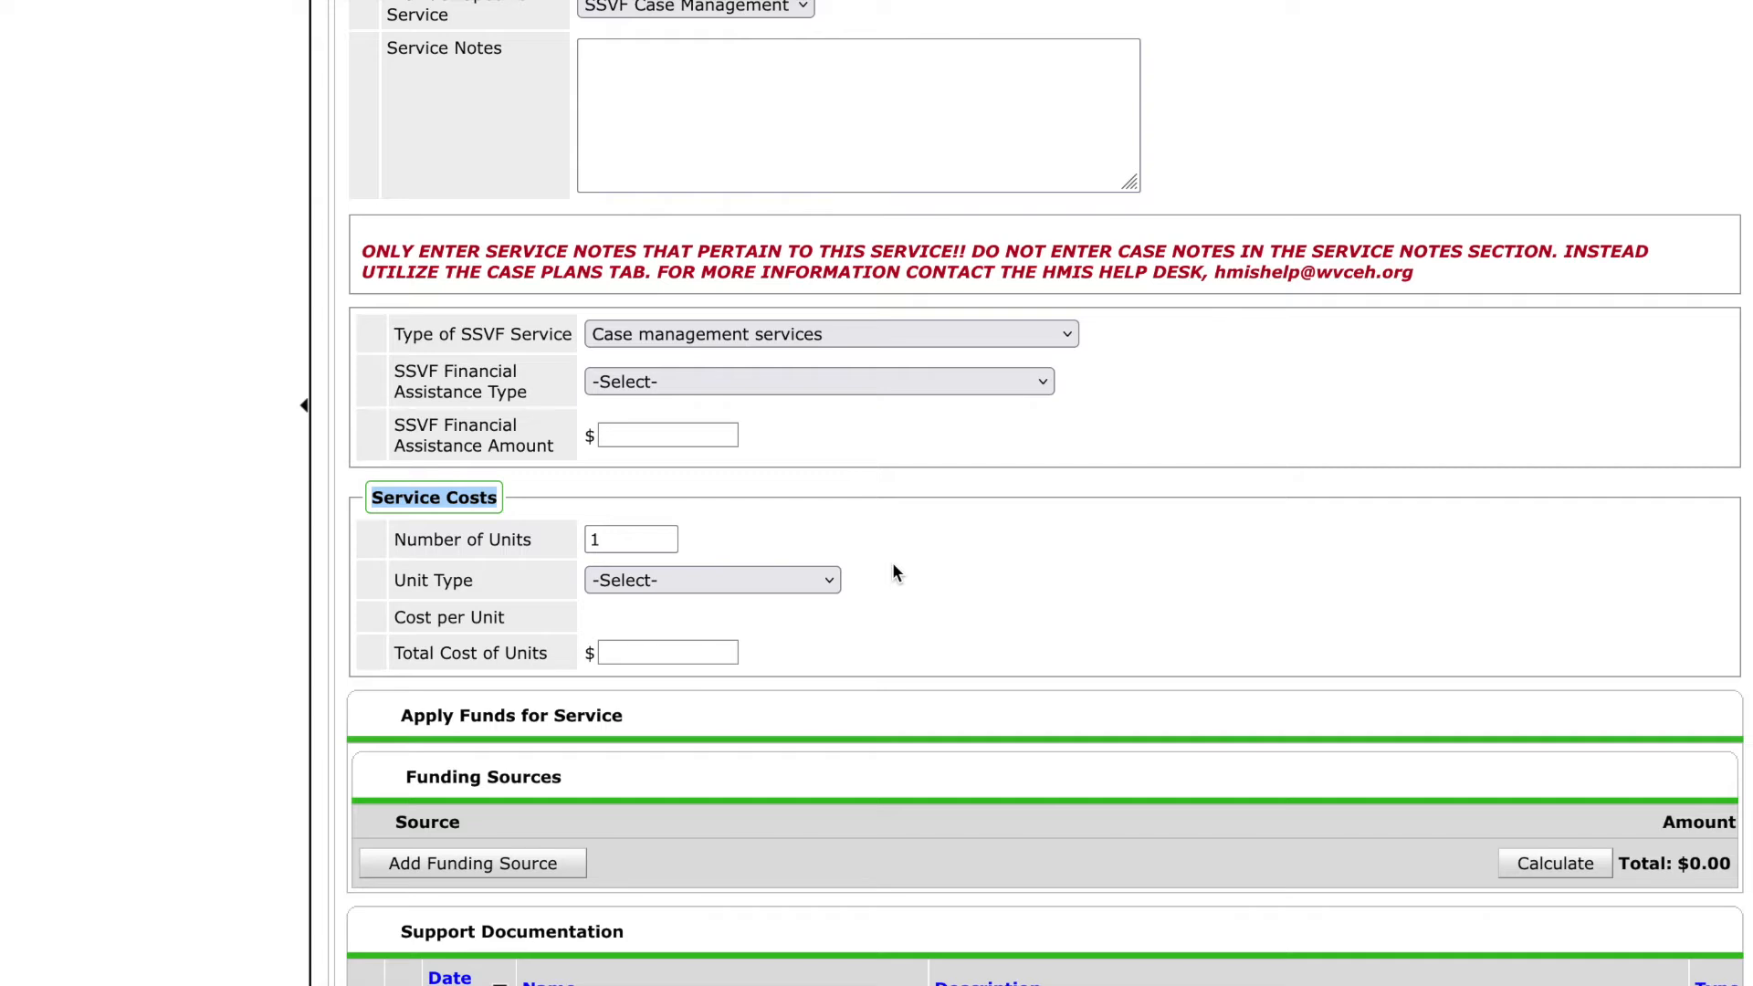
click(831, 580)
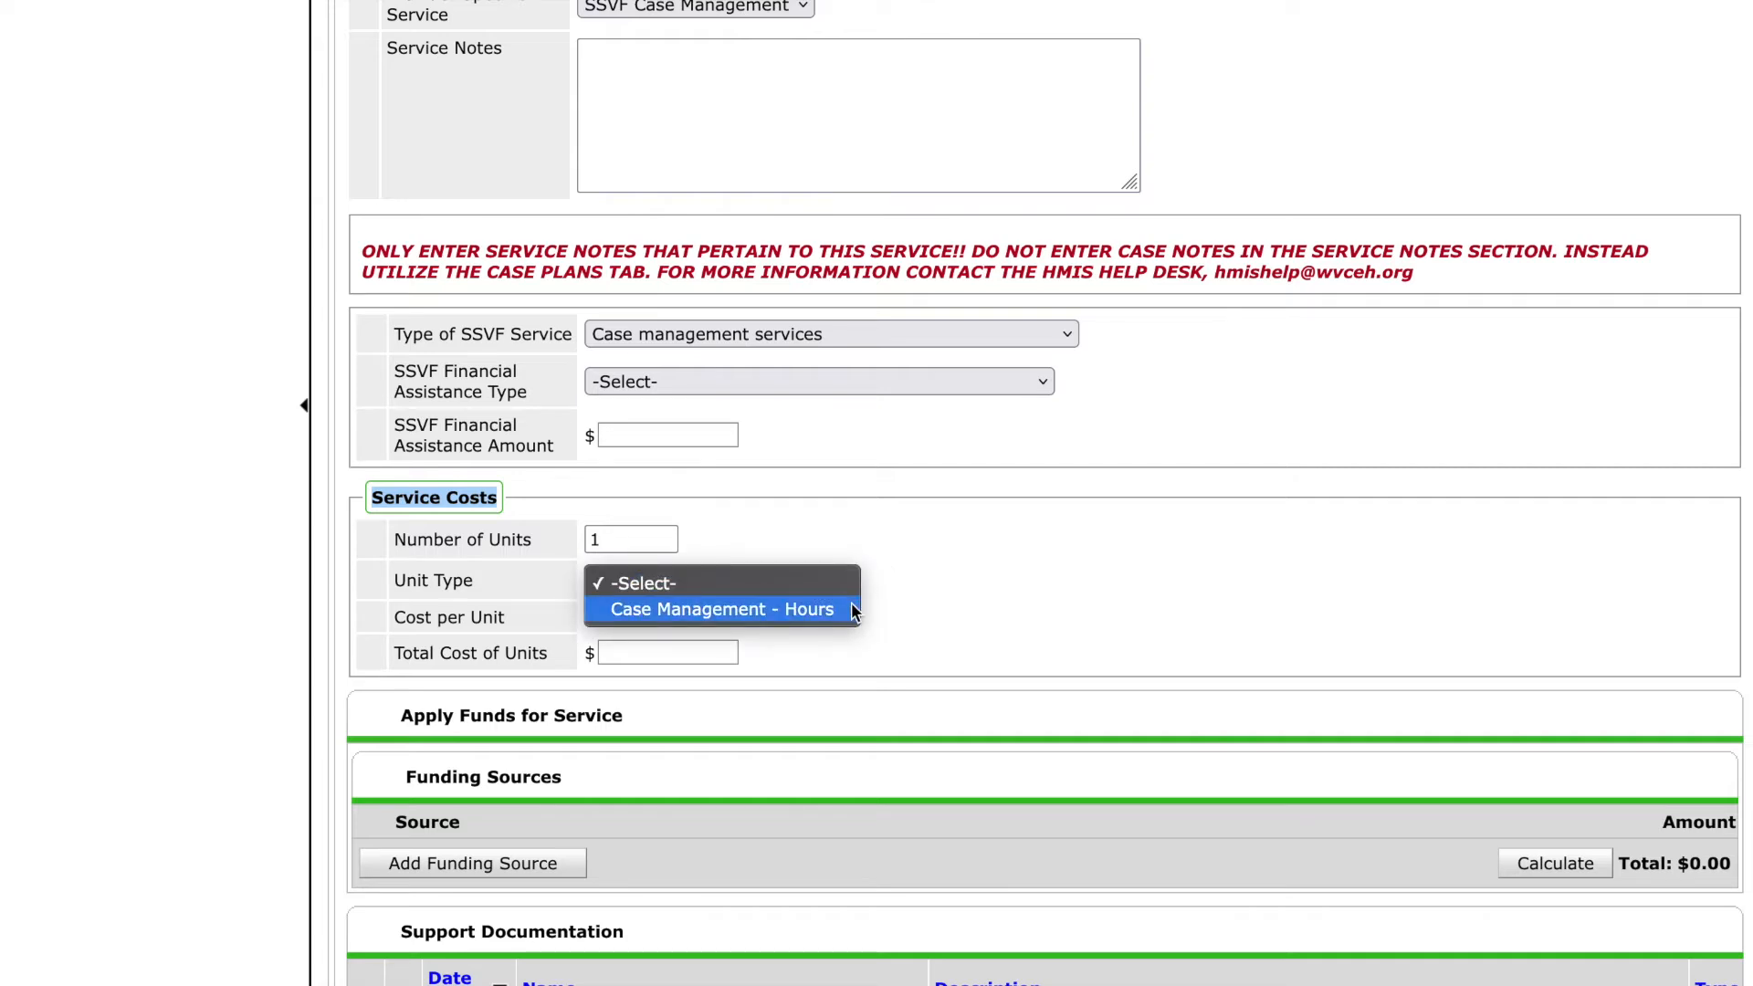
click(854, 609)
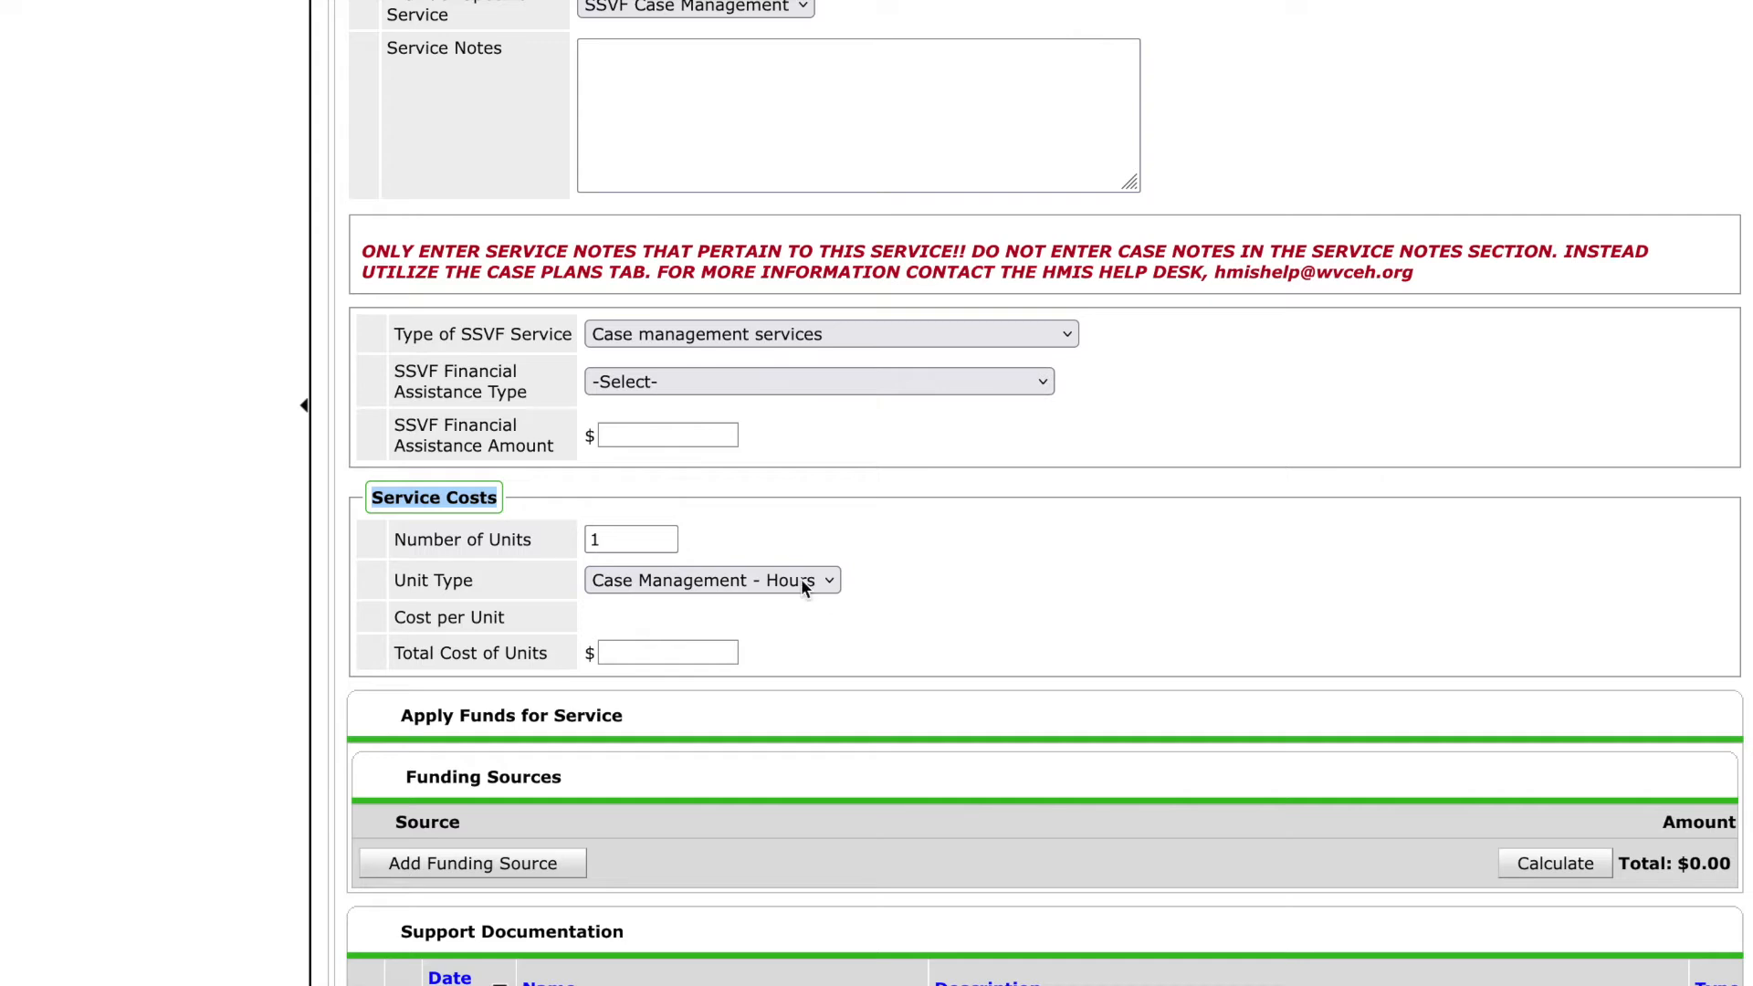
click(643, 545)
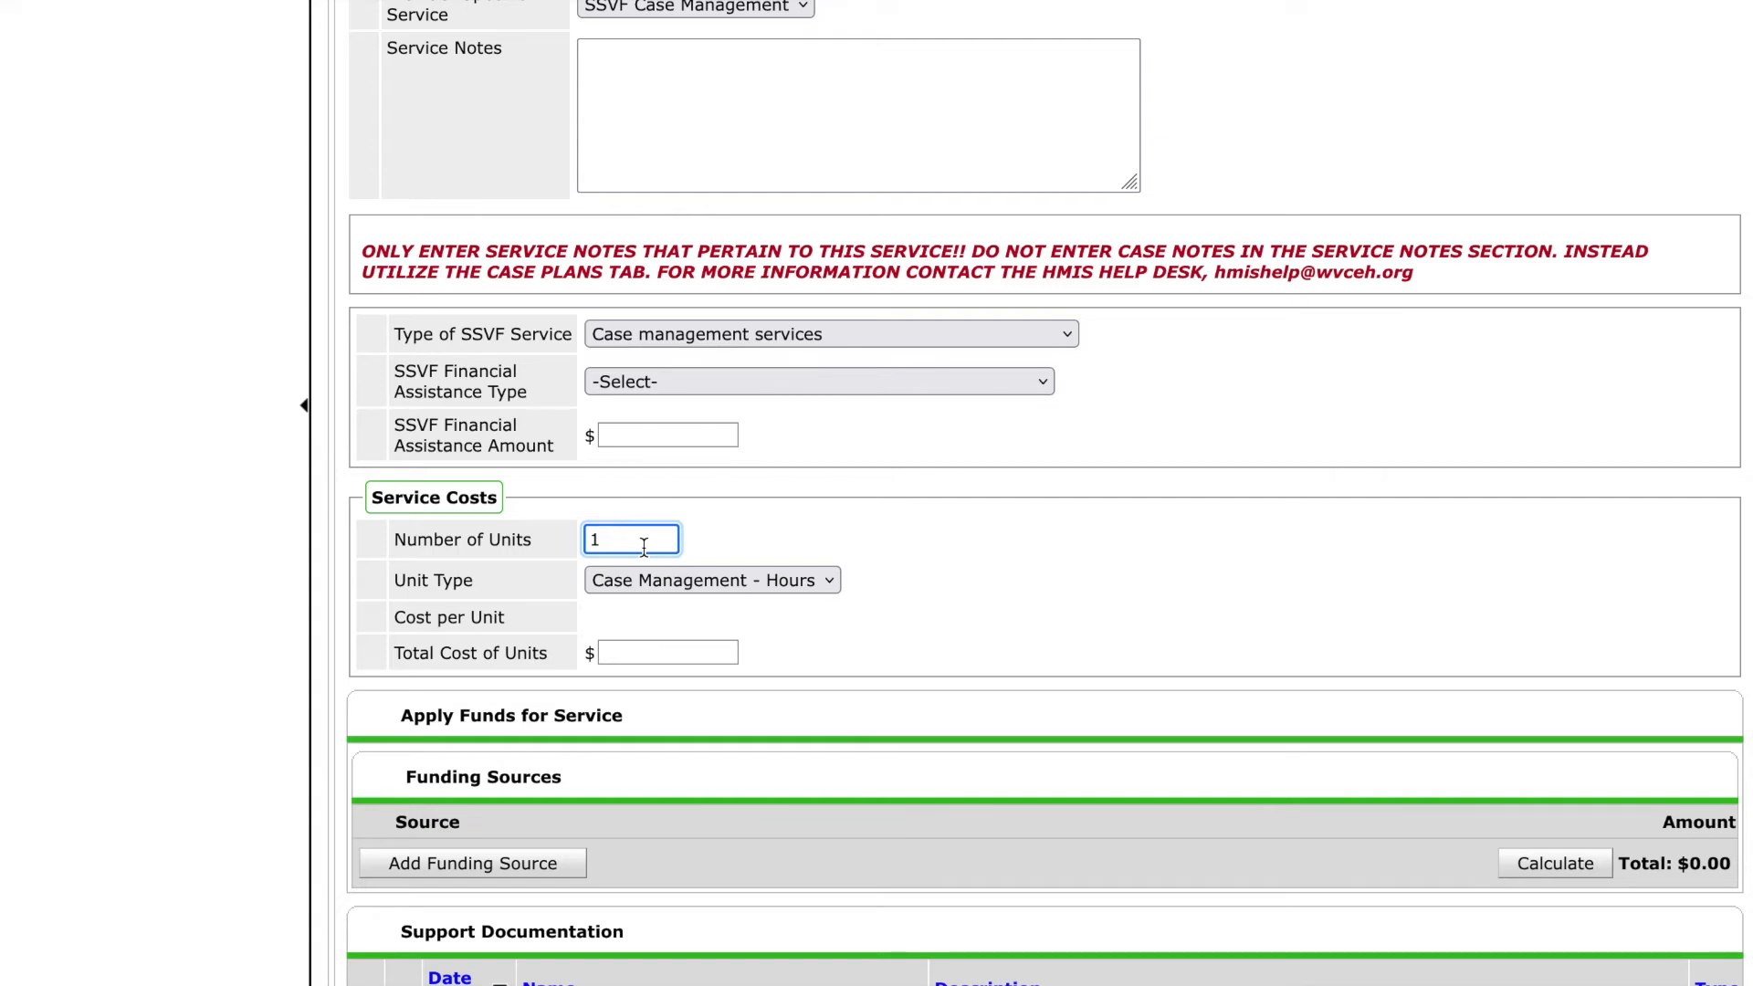
text(.25)
Set the need status to Closed and the outcome of need to Fully Met, then save and exit.
scroll(946, 595, down, 8)
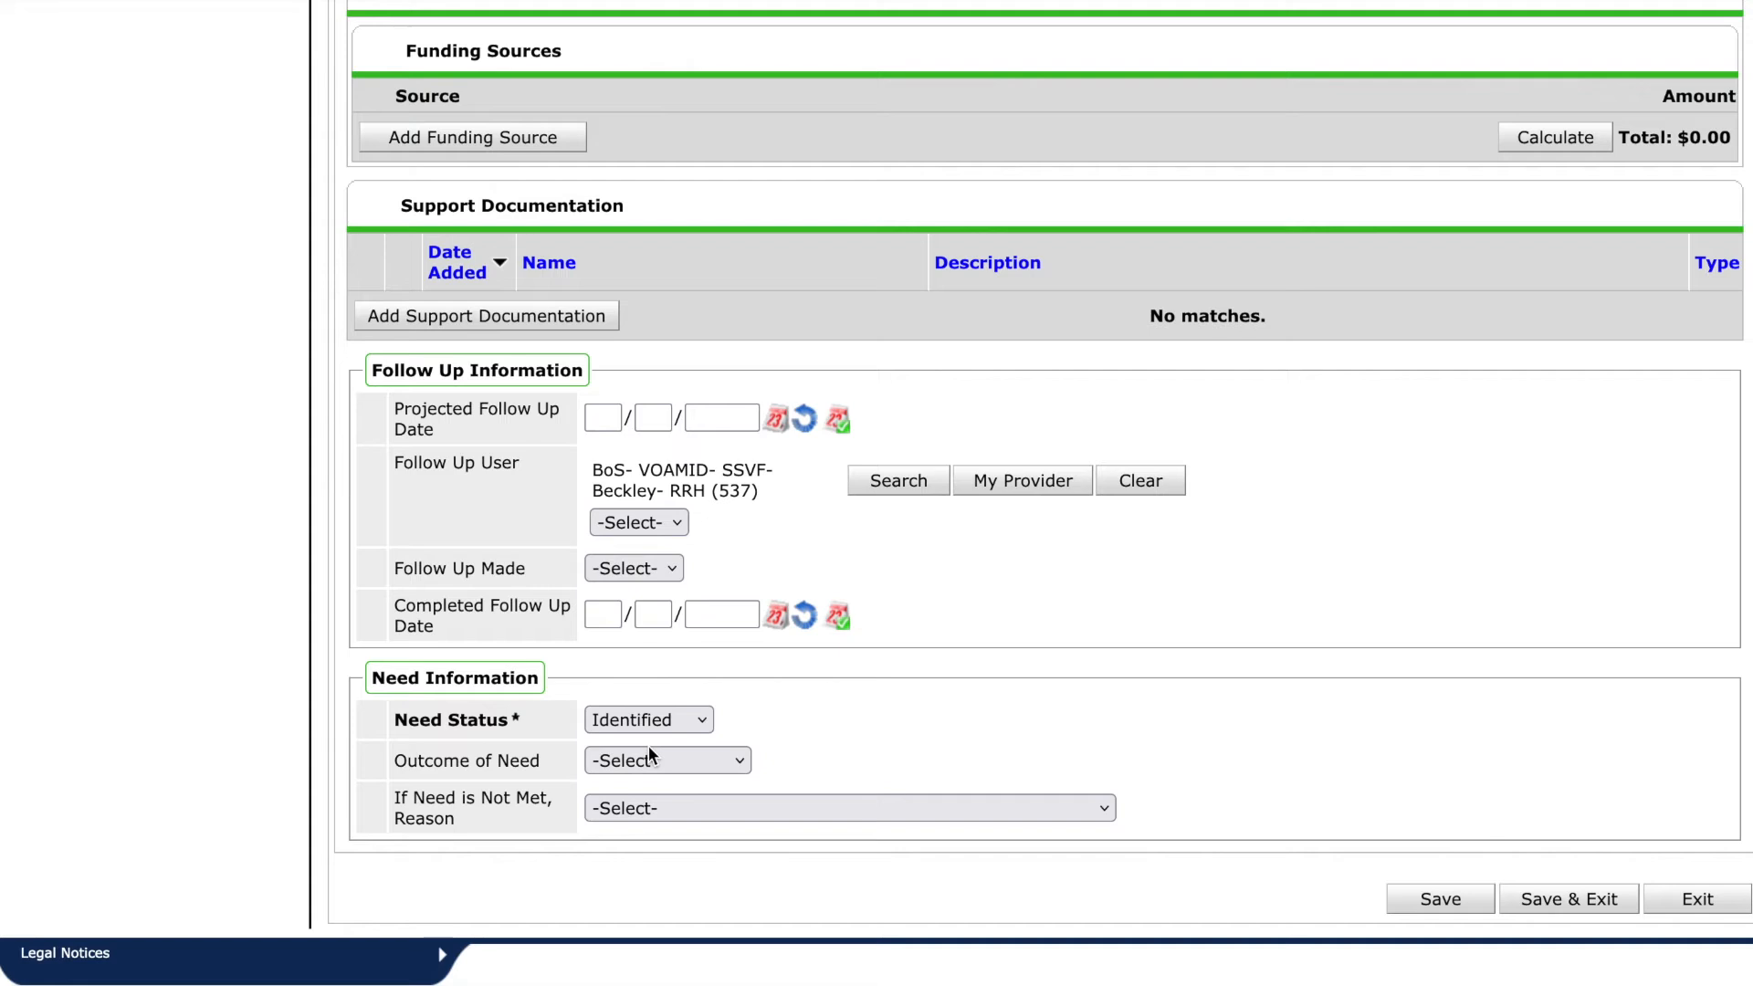
click(648, 720)
click(647, 697)
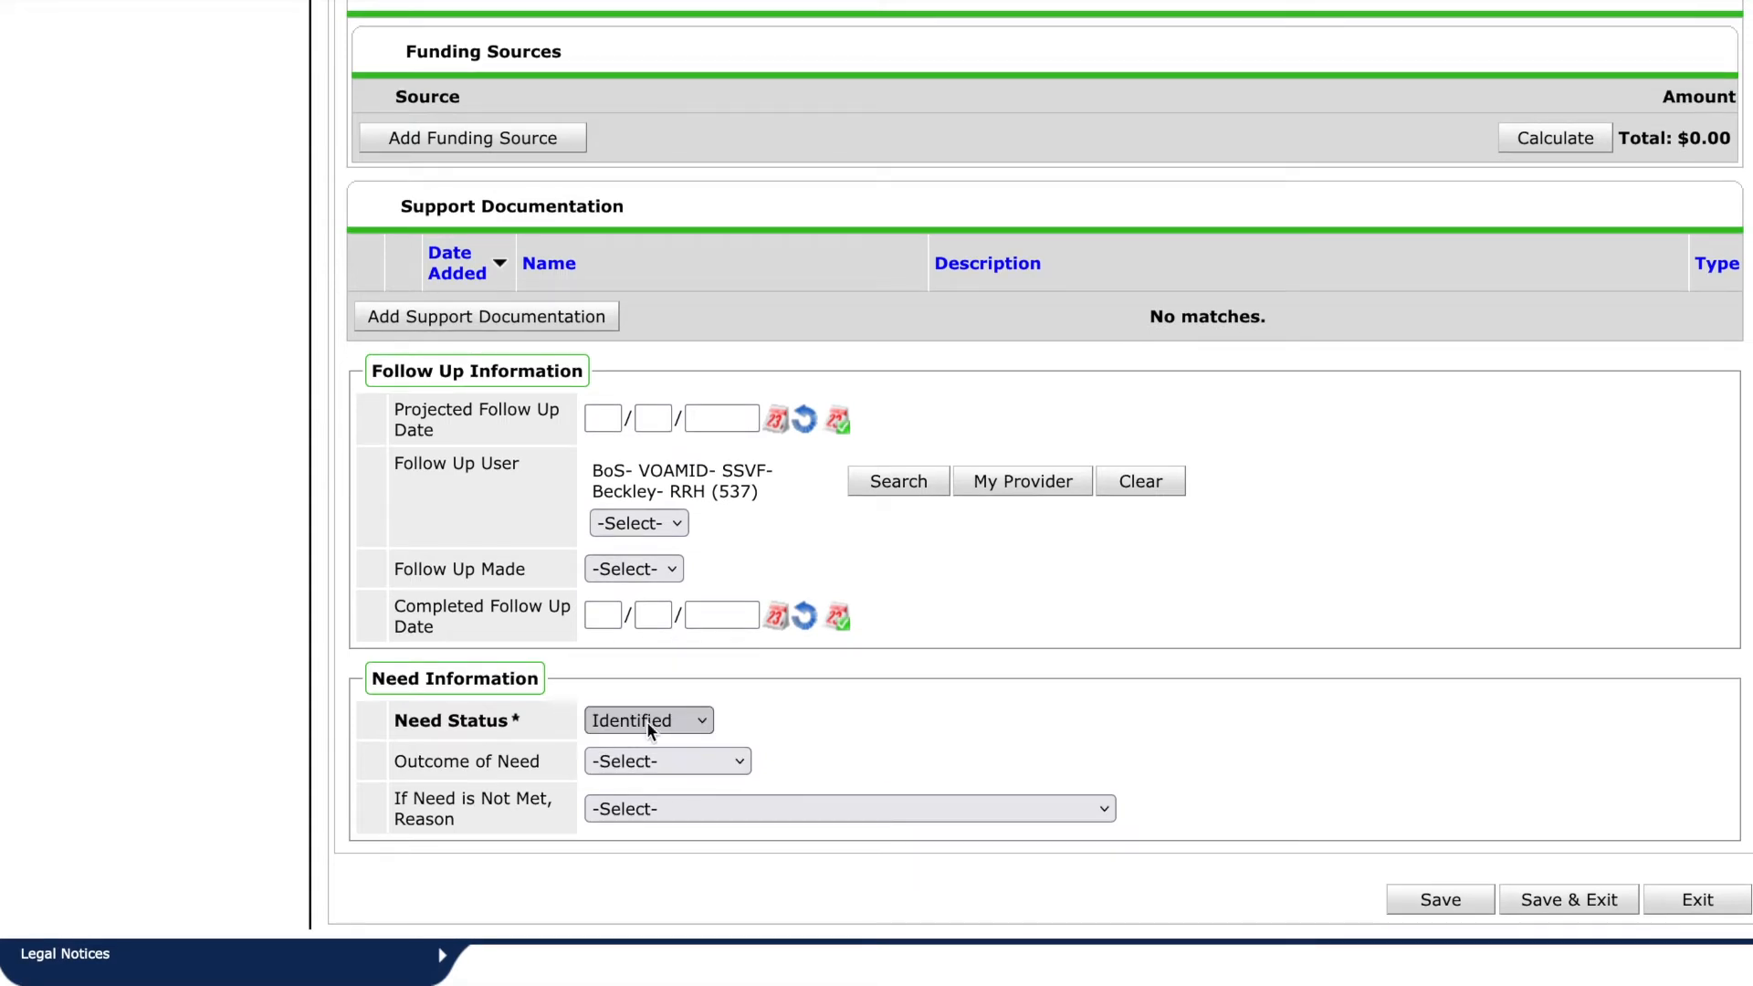
click(642, 760)
click(642, 790)
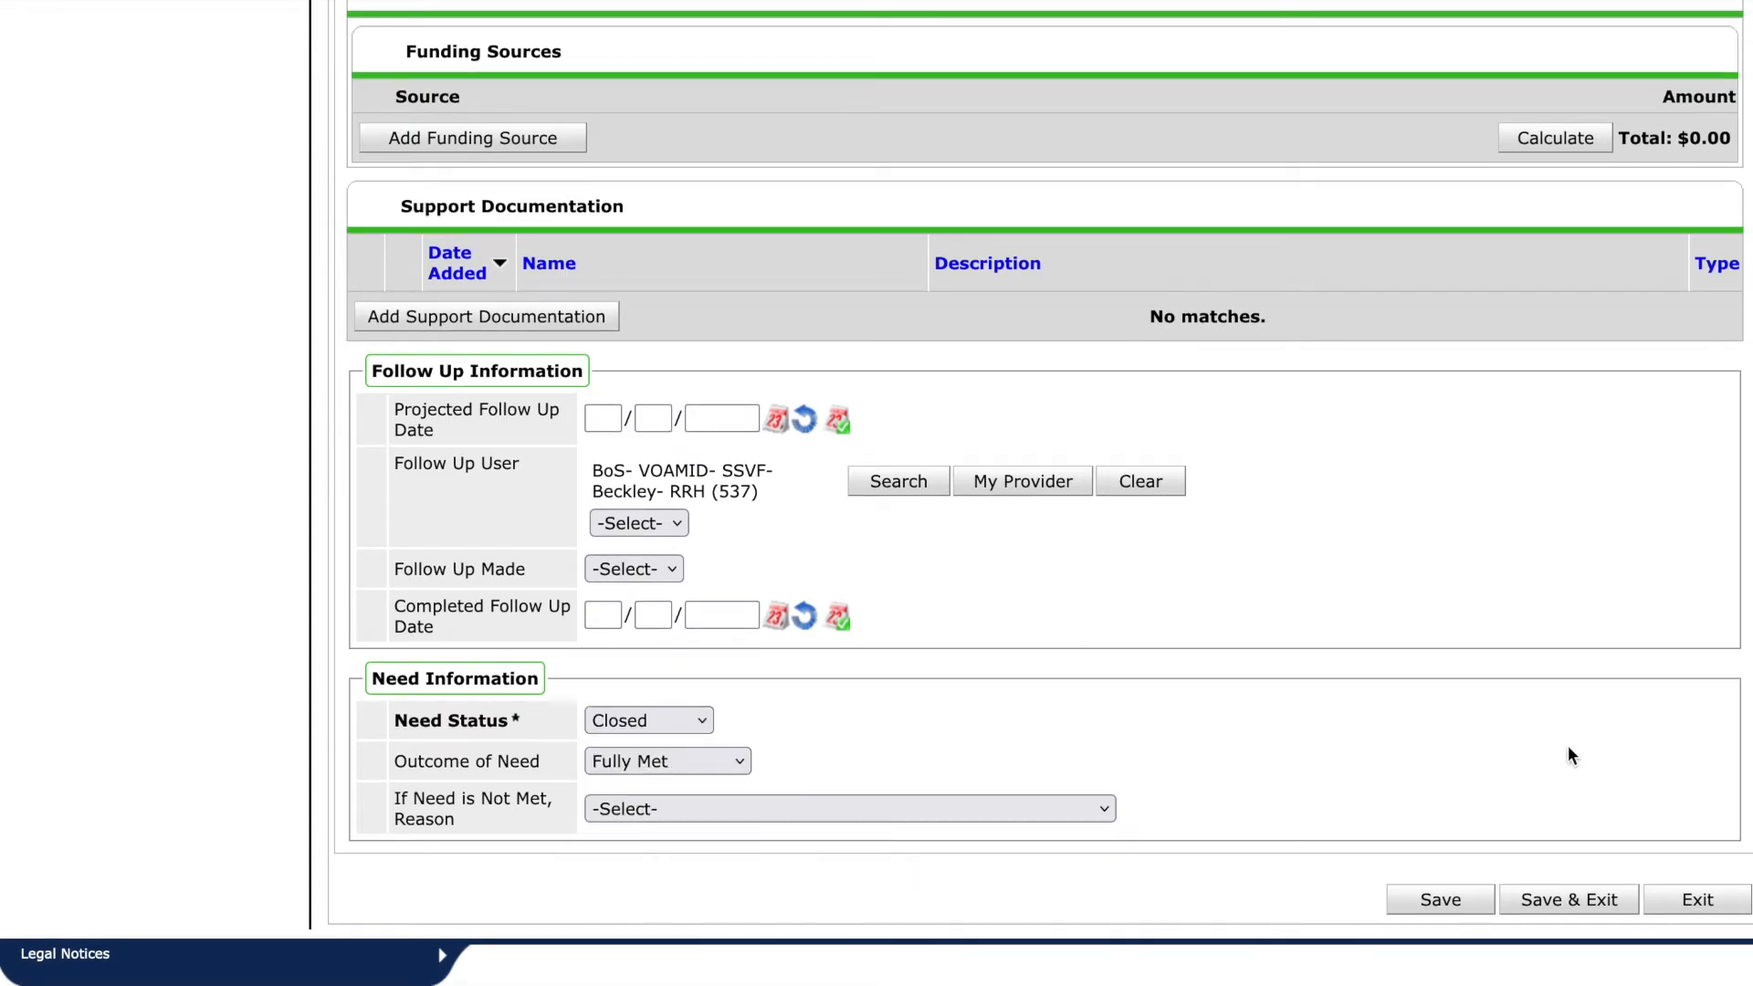
click(1543, 900)
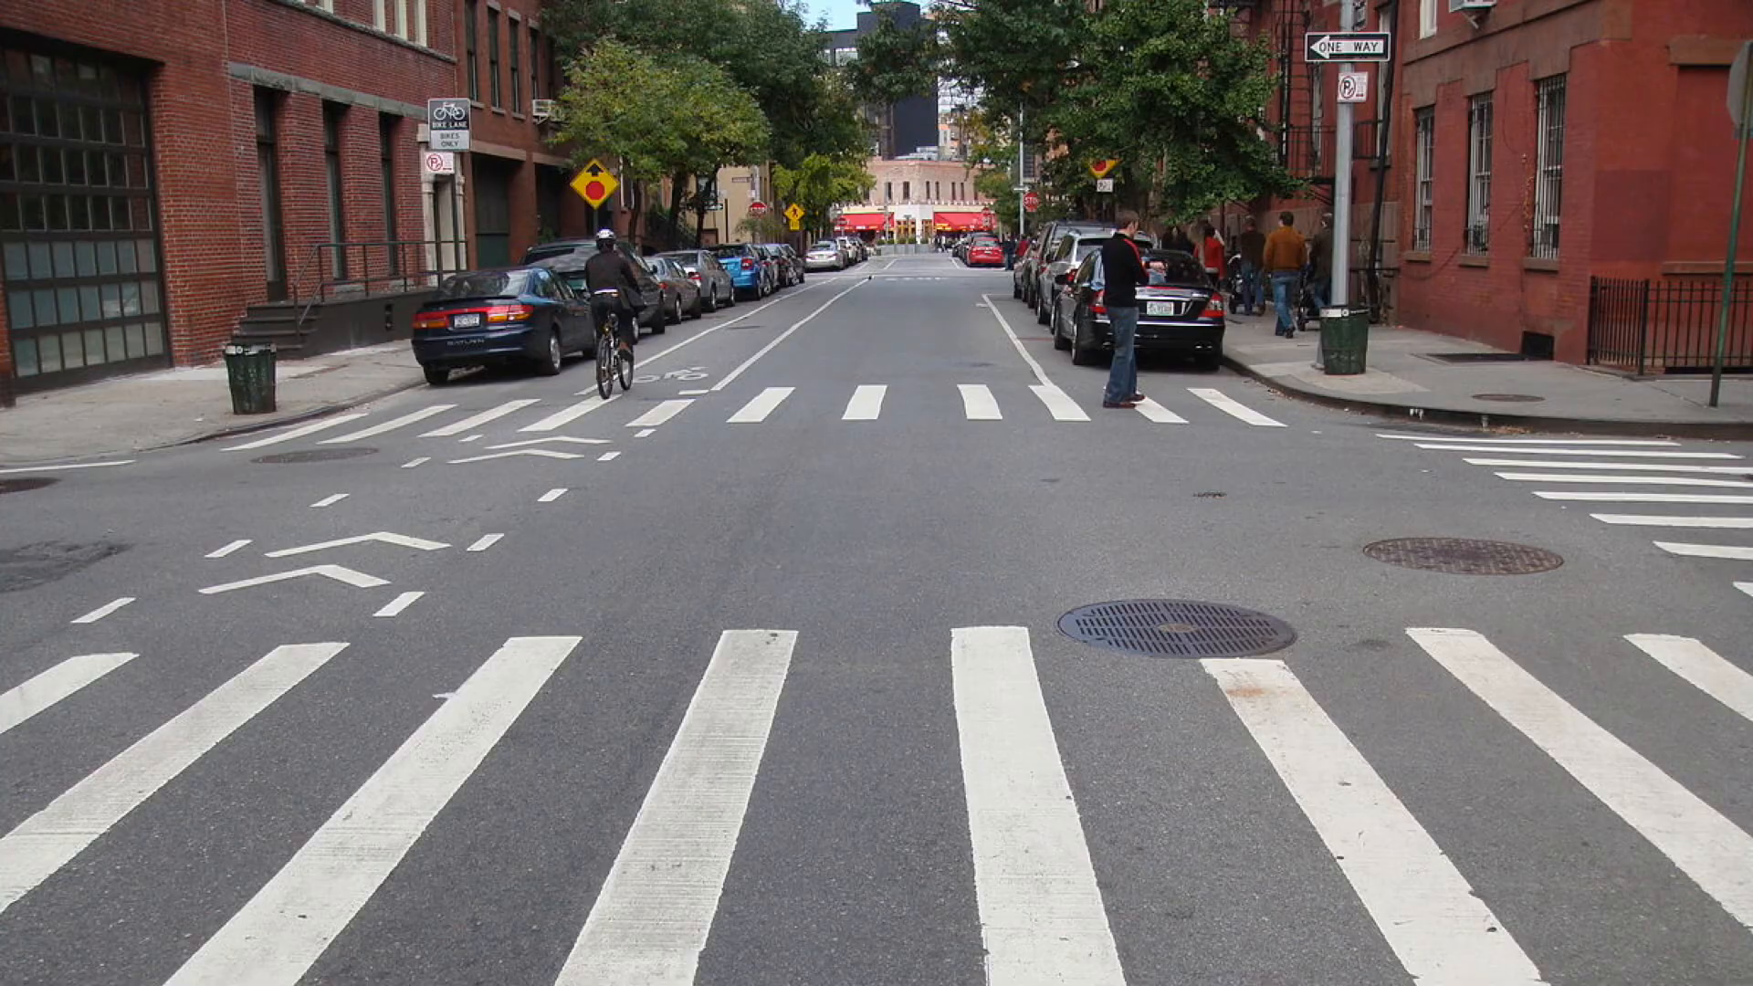